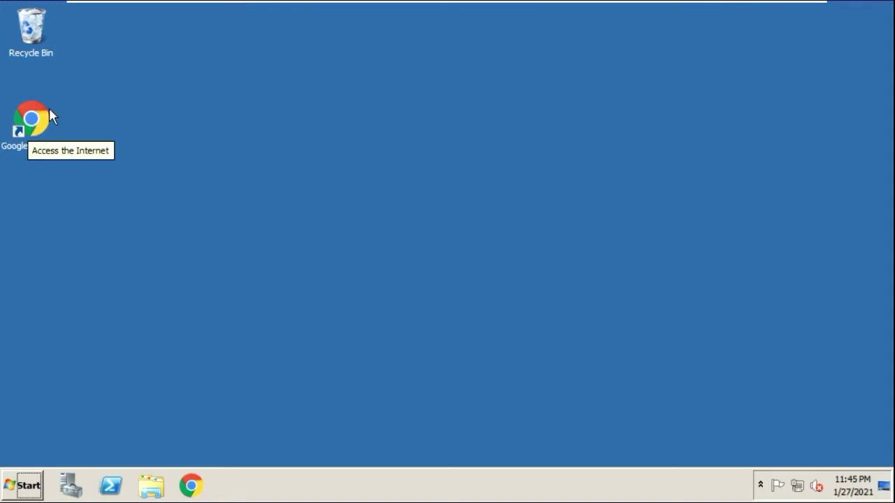
Step: Launch Google Chrome and open UrBackup's Download page from the search results in a new browser tab
double_click(34, 124)
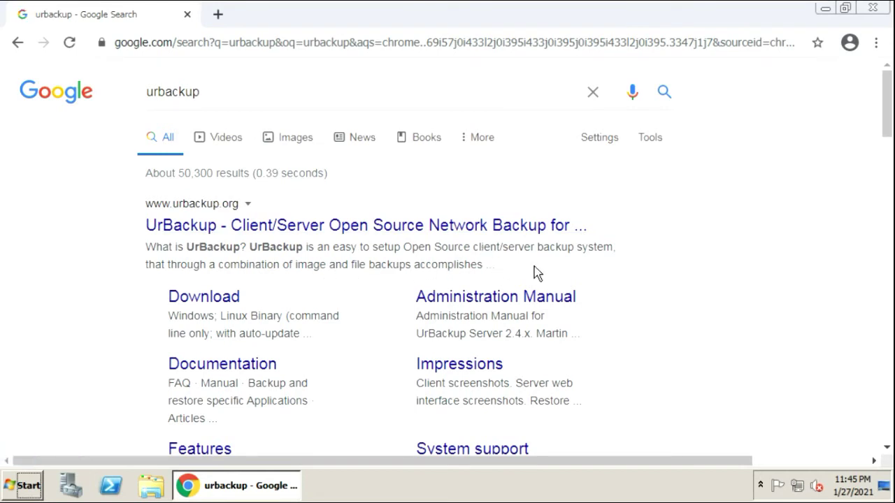
right_click(208, 302)
click(249, 310)
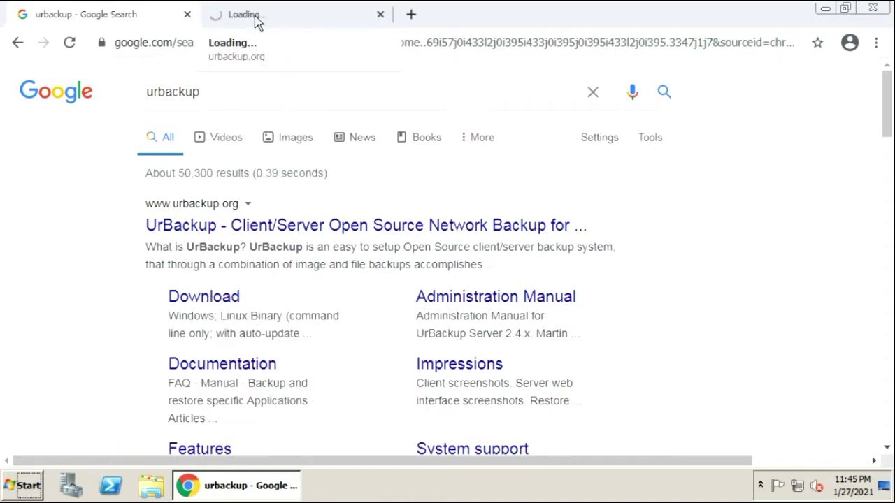
click(231, 18)
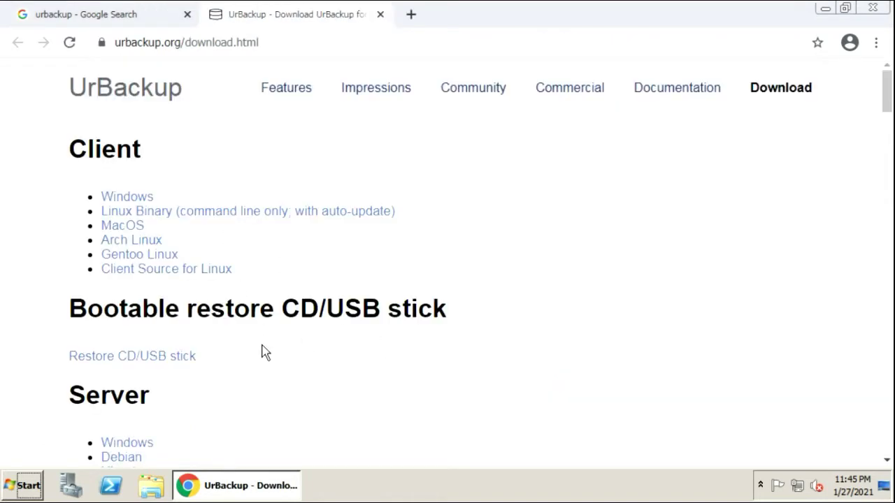
Step: Download the Windows server installer UrBackup Server 2.4.13 (x86/x64) from the UrBackup download page
scroll(264, 358, down, 2)
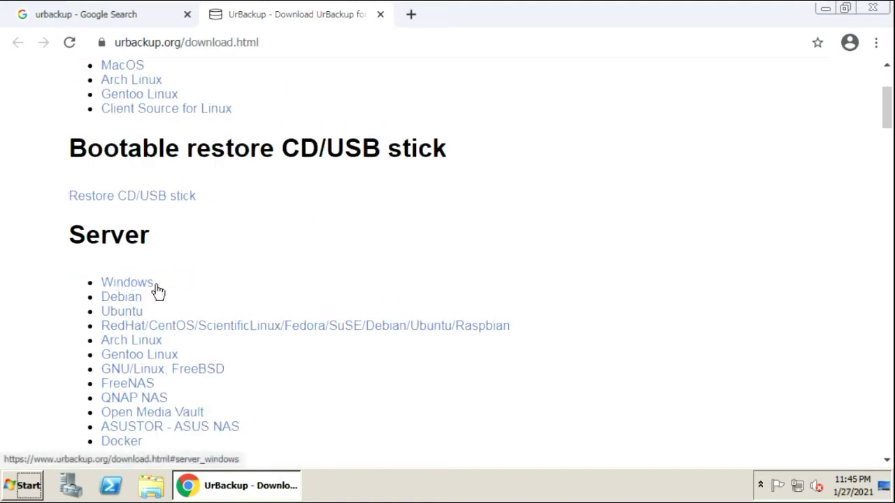
scroll(170, 302, down, 1)
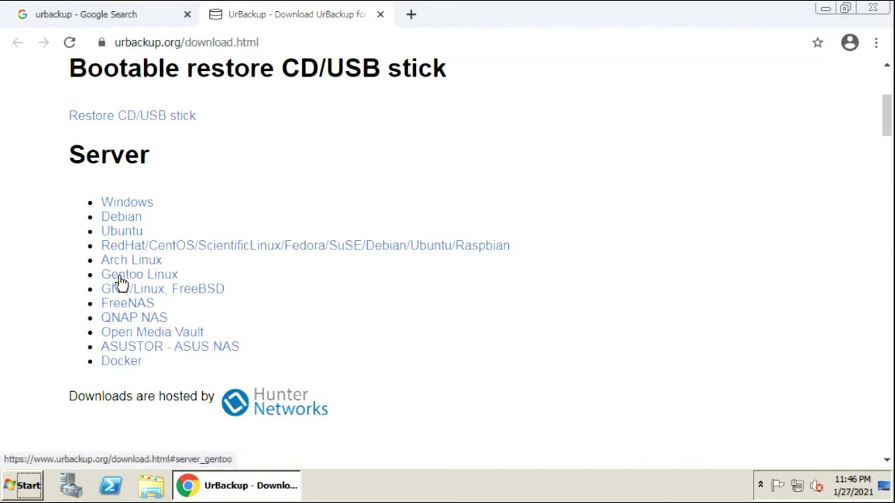
click(137, 209)
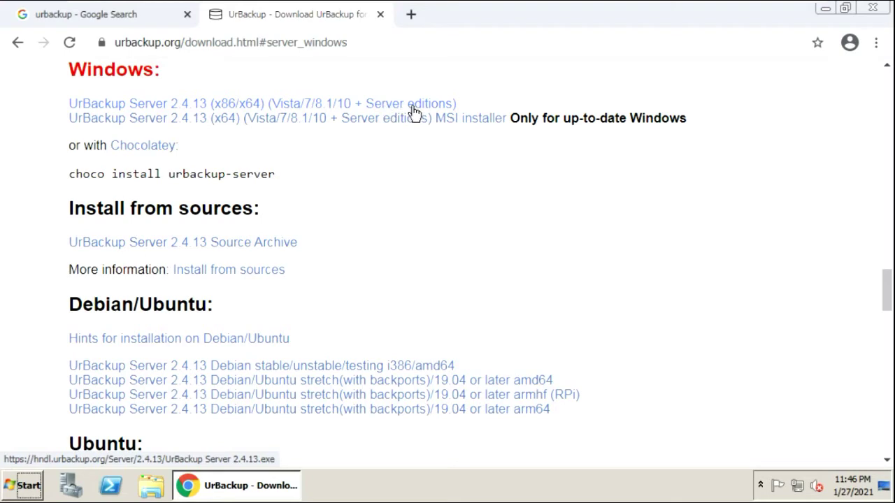
click(273, 105)
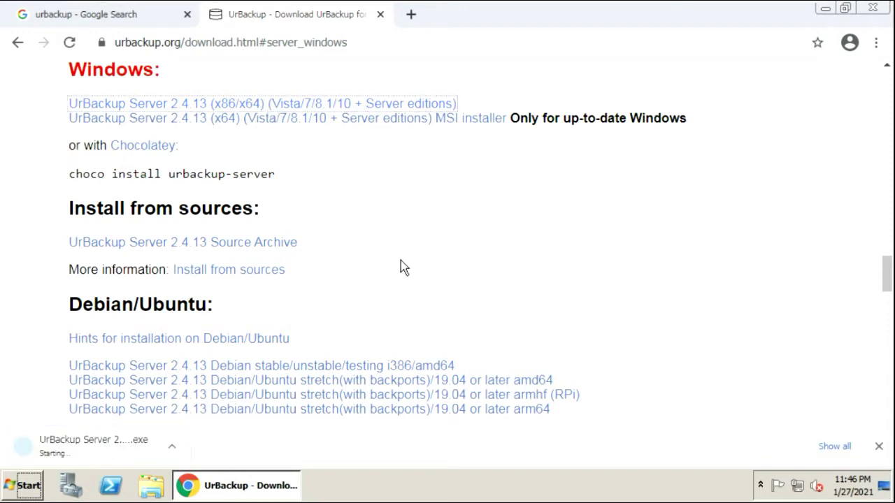
Step: List all browser downloads and show the UrBackup Server 2.4.13 installer in its folder
click(833, 447)
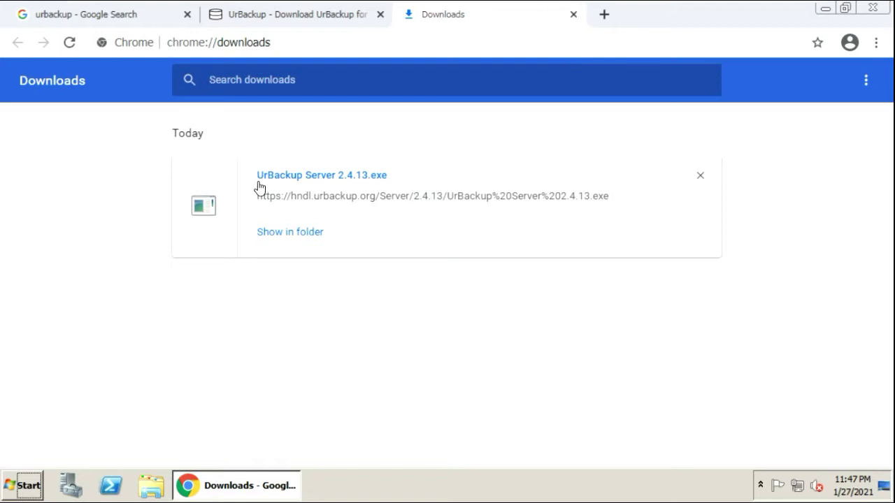
click(299, 233)
click(334, 107)
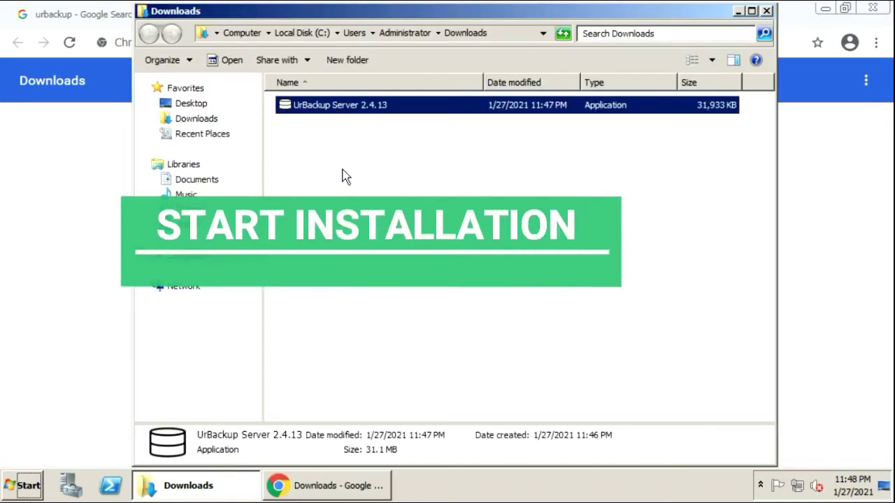
Step: Check the storage space of the New Volume (D:) drive in Computer, and return to the Downloads folder
click(25, 485)
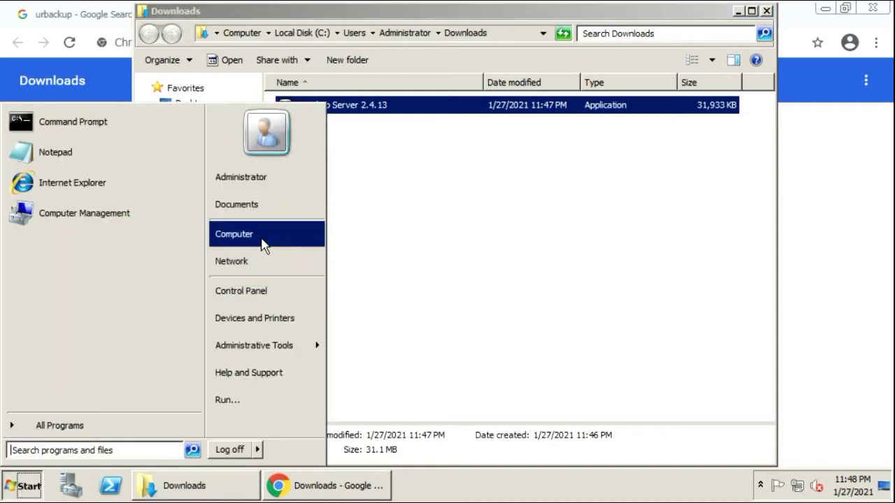
click(263, 241)
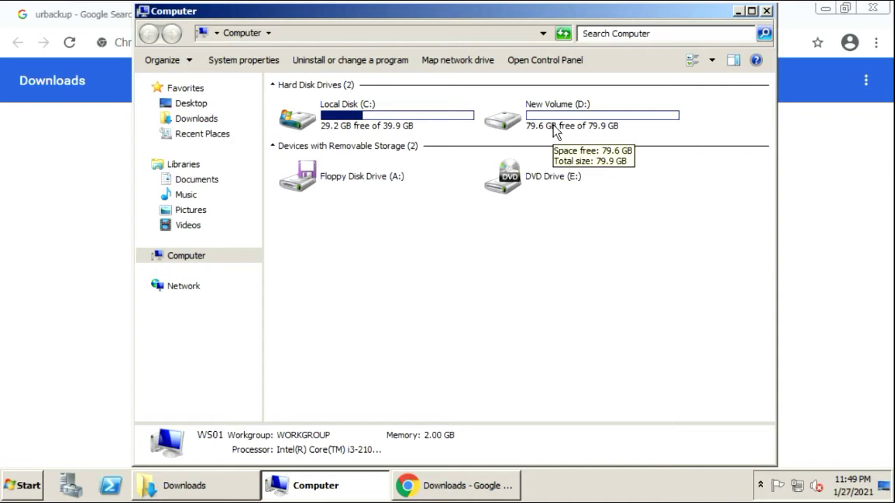
click(573, 119)
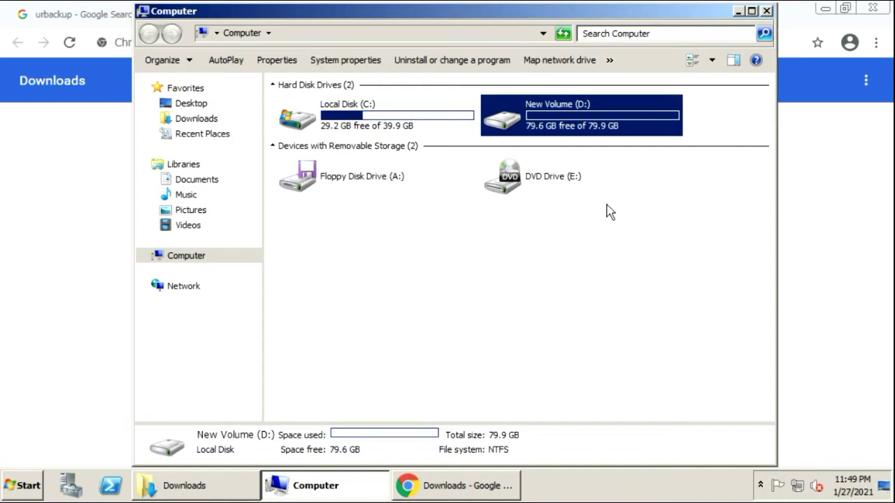
click(766, 10)
click(404, 207)
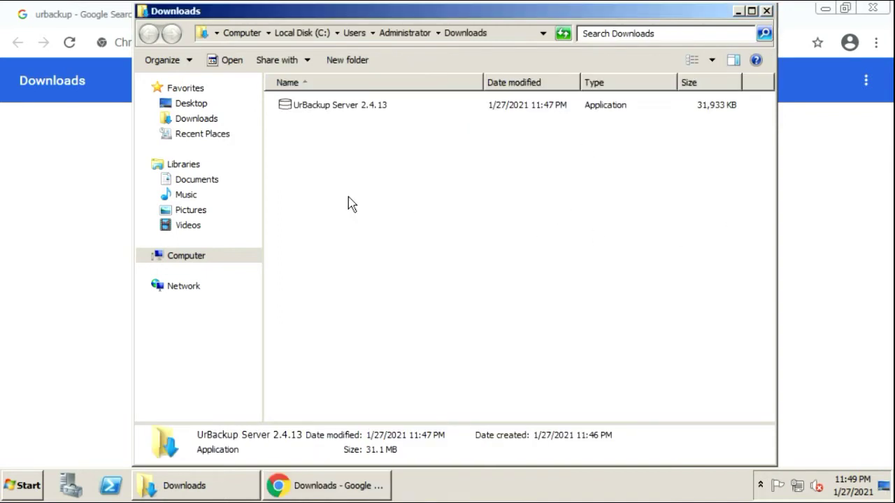
Step: Run the UrBackup Server 2.4.13 installer in English and minimize the Downloads folder and browser windows
double_click(323, 107)
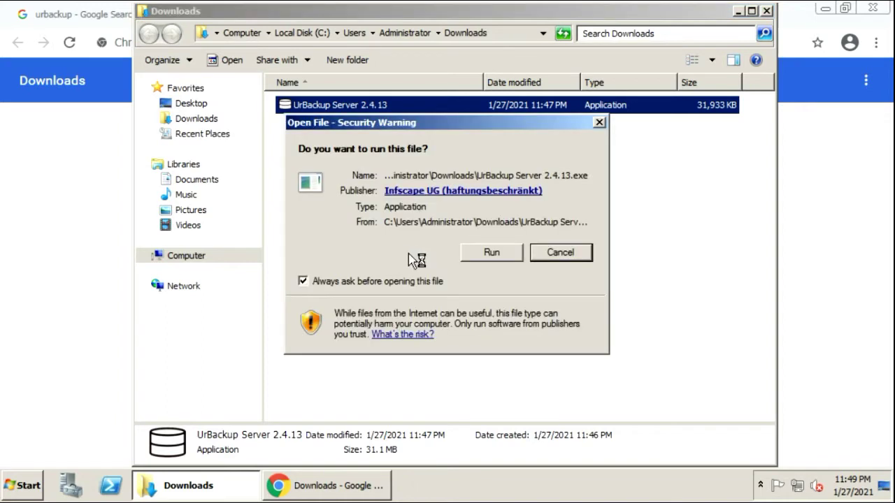
click(493, 256)
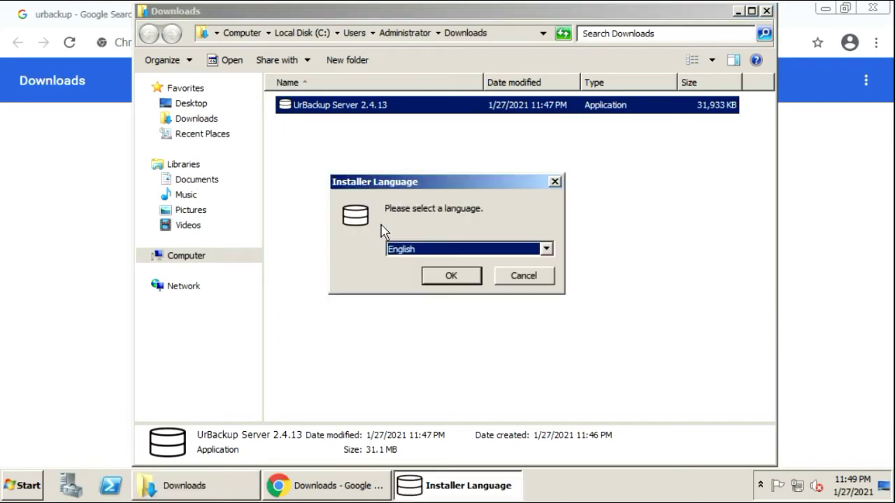
click(444, 279)
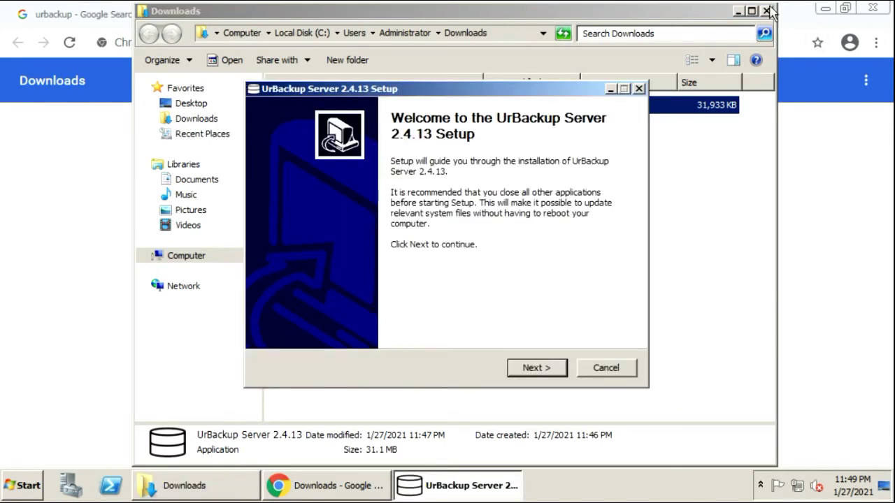
click(738, 12)
click(824, 8)
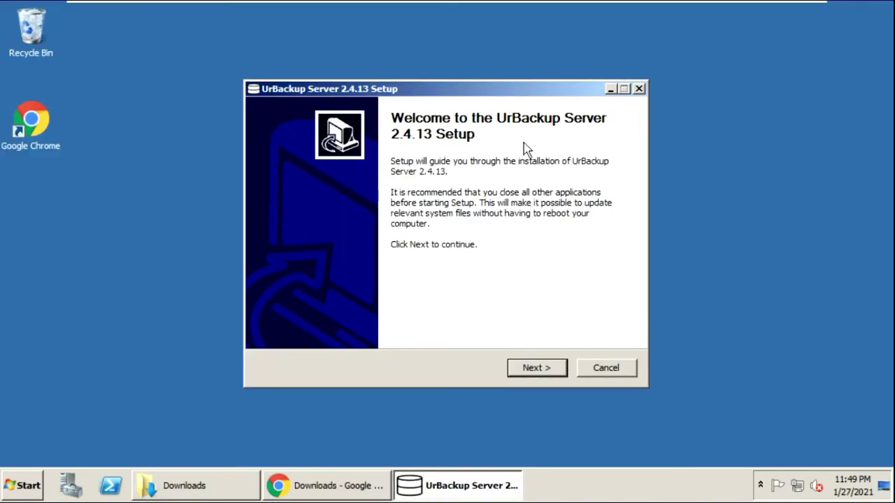
Step: Install UrBackup Server into C:\Program Files\UrBackupServer and finish the setup
click(533, 373)
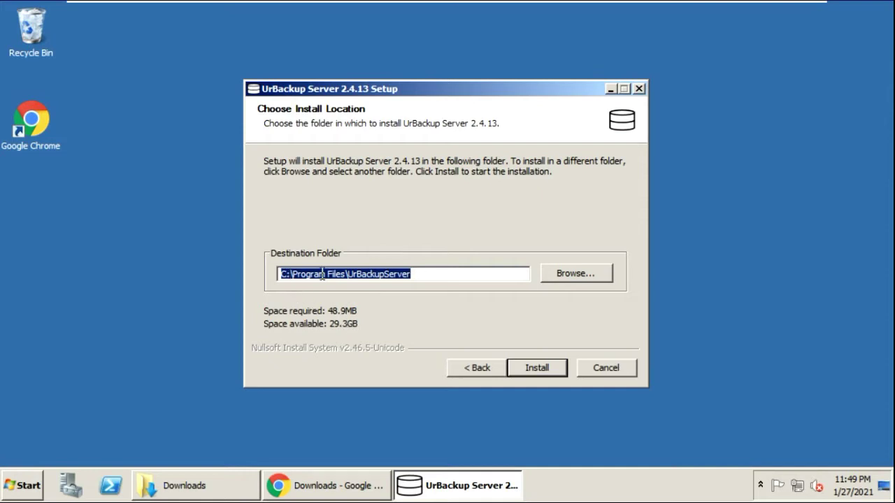
click(423, 274)
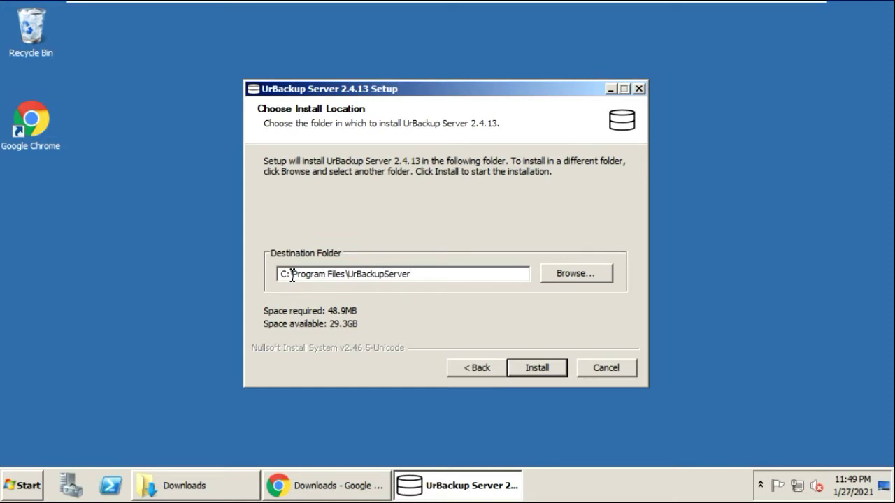
click(528, 369)
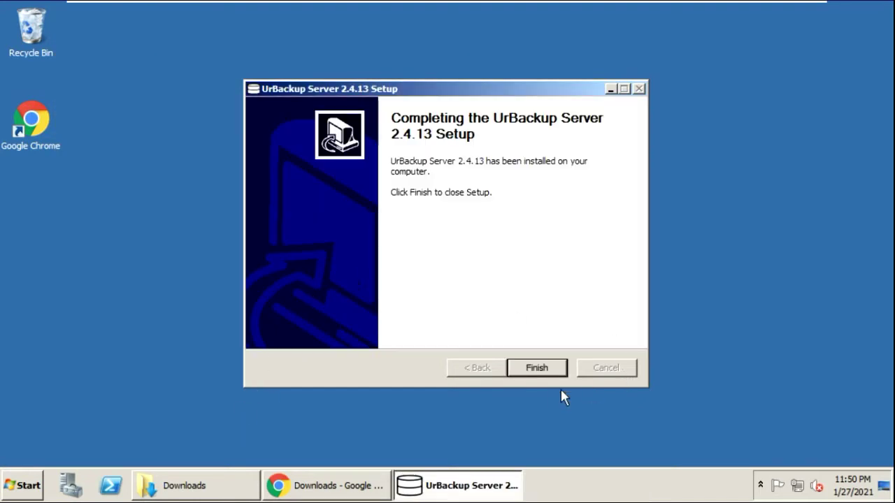
click(534, 369)
Step: Bring back the browser and run ipconfig in a command prompt to look up the server's IPv4 address
click(337, 492)
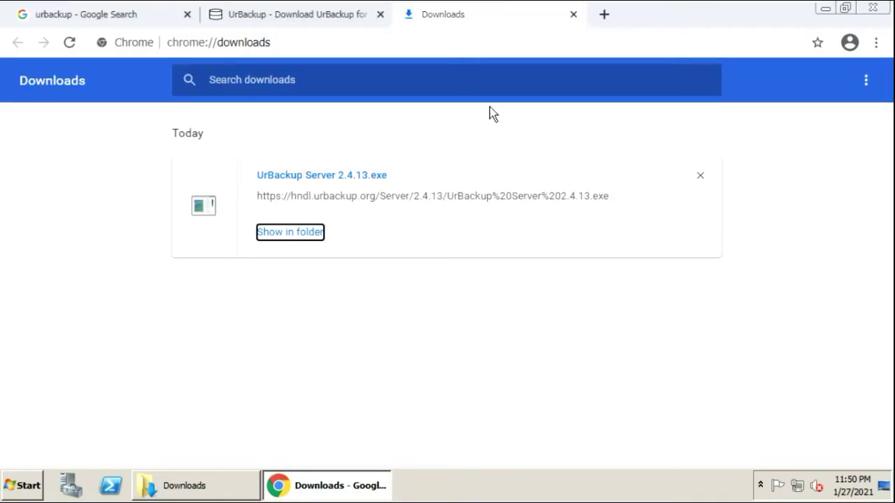
click(14, 489)
click(224, 400)
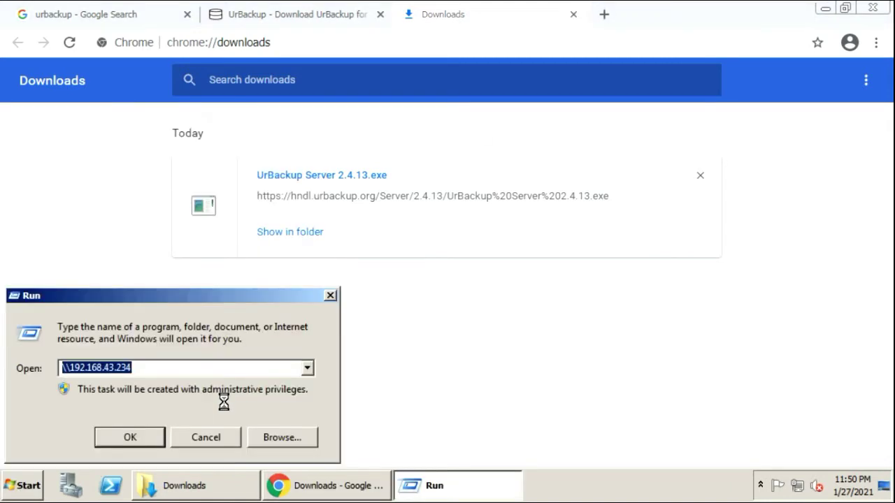
text(cmd)
key(Return)
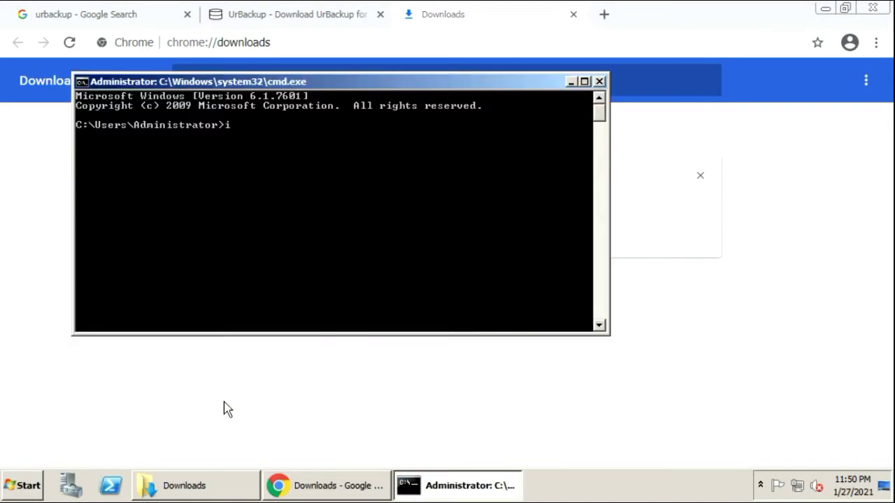
text(ipconfig)
key(Return)
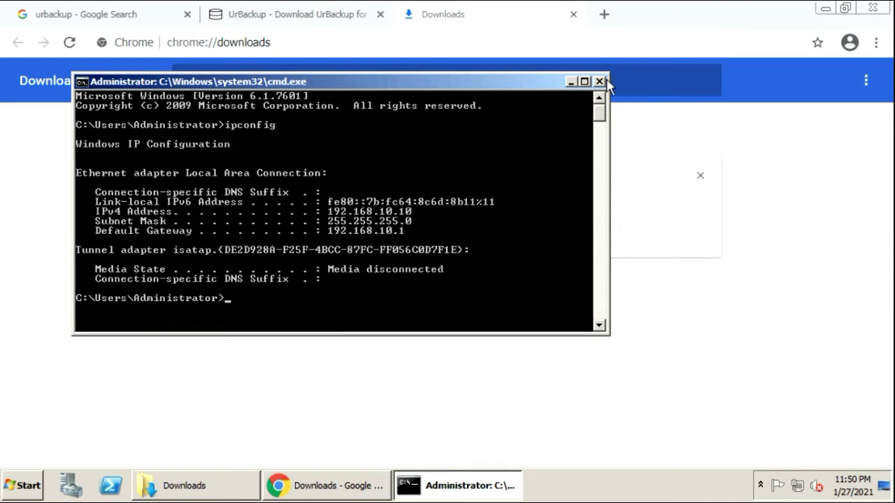
Step: Open the UrBackup web interface at 192.168.10.10:55414 in a new browser tab
click(604, 14)
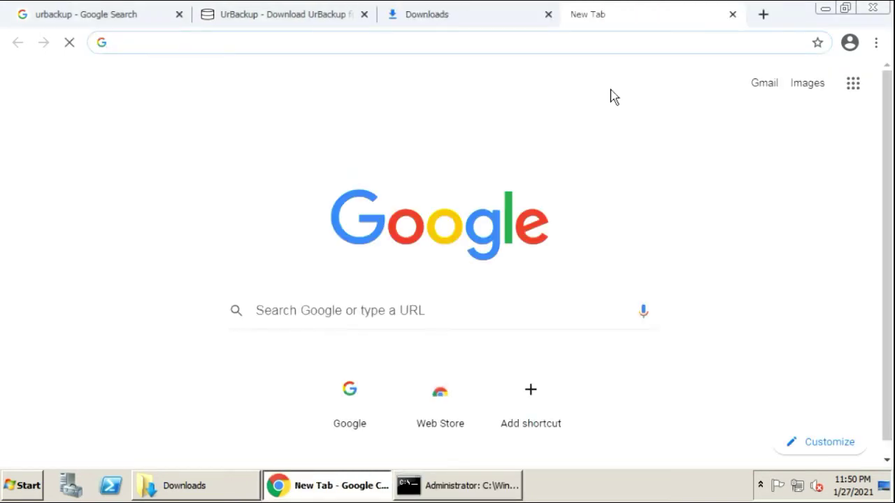
text(192.168.)
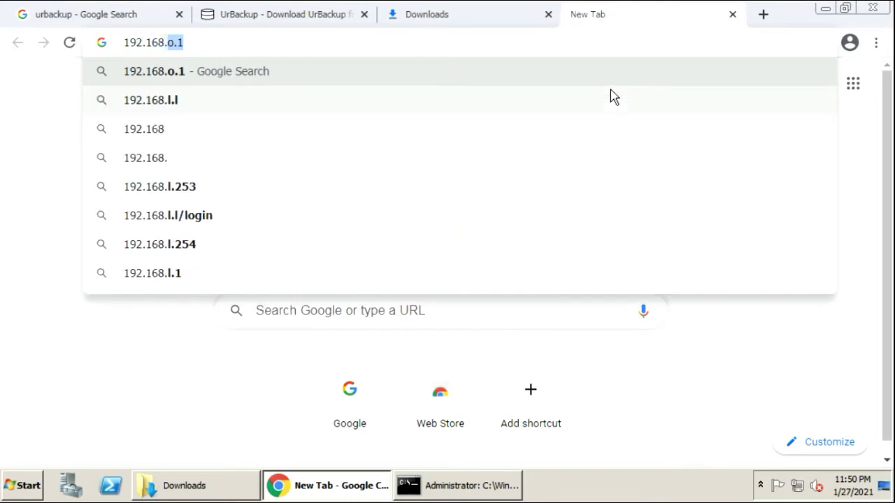
text(10.10)
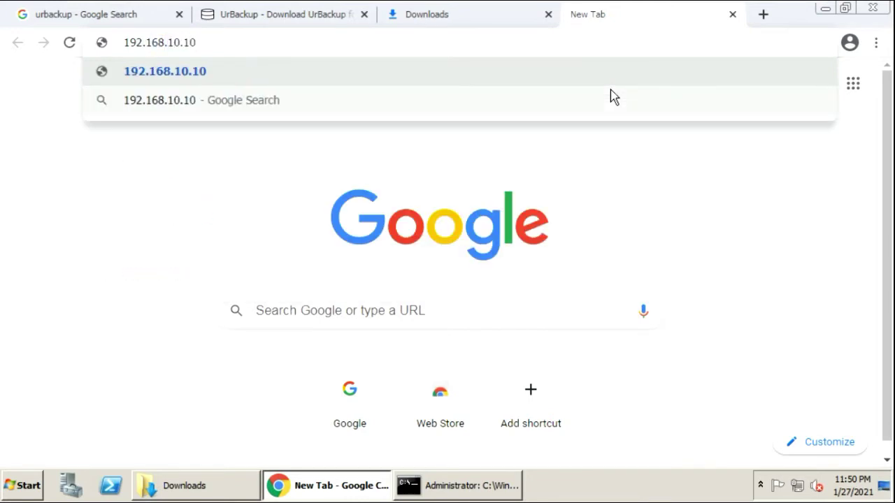
text(:55)
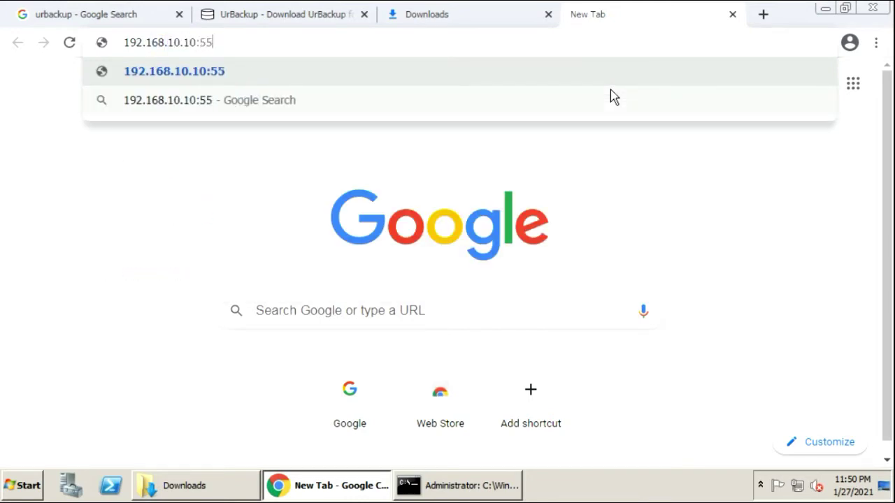
text(414)
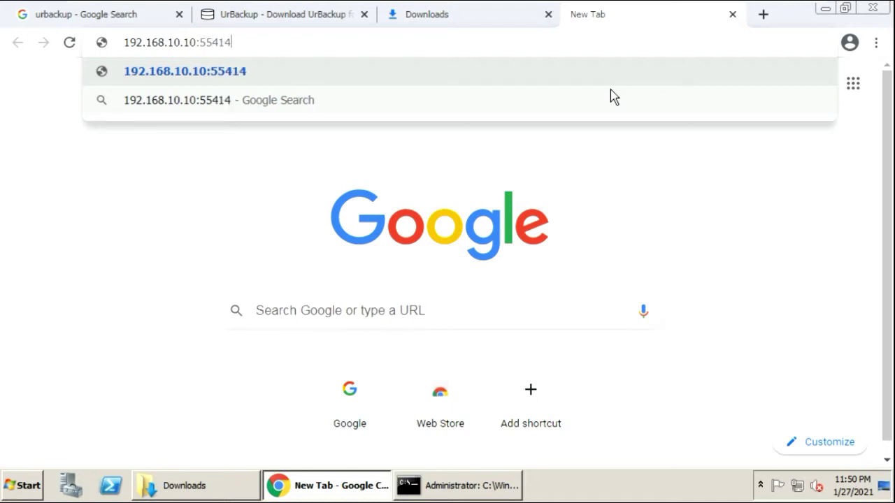
key(Return)
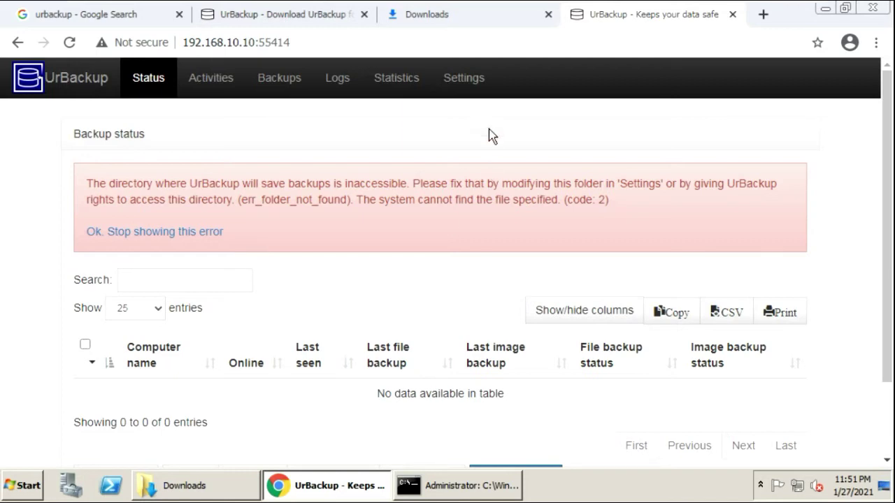
Step: Change the backup storage path in the UrBackup server settings to D:\urbackup
click(467, 83)
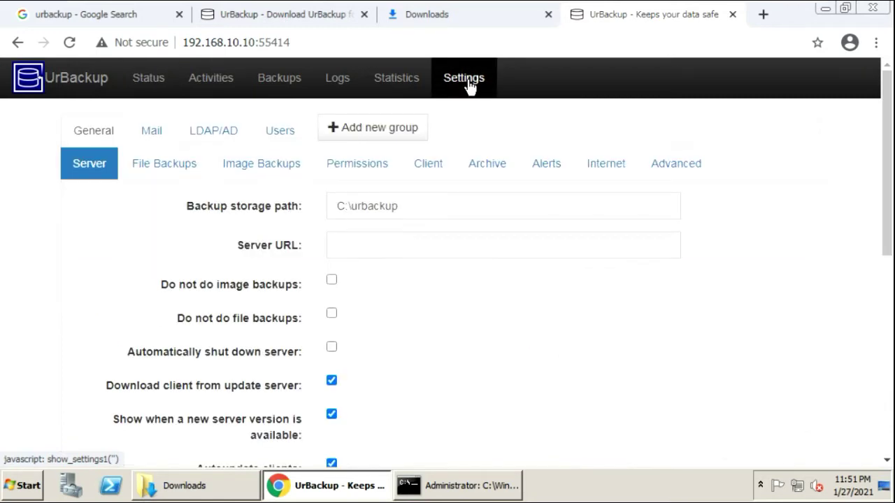
double_click(345, 205)
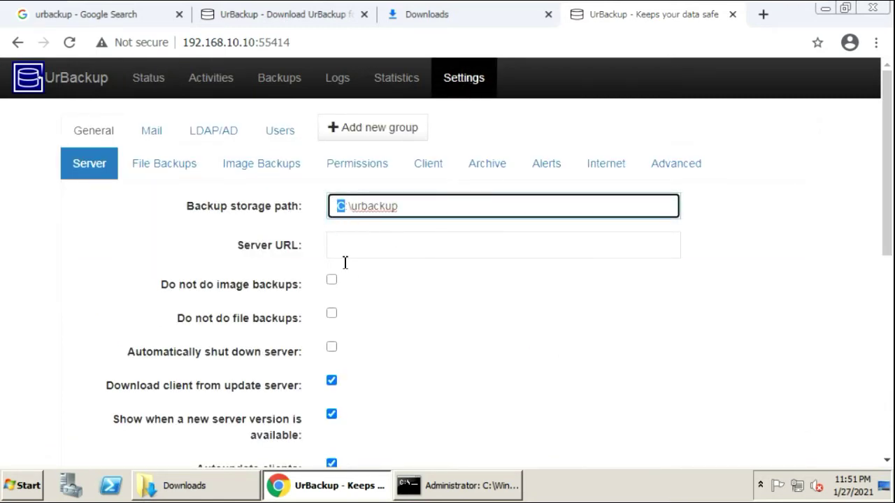
text(D)
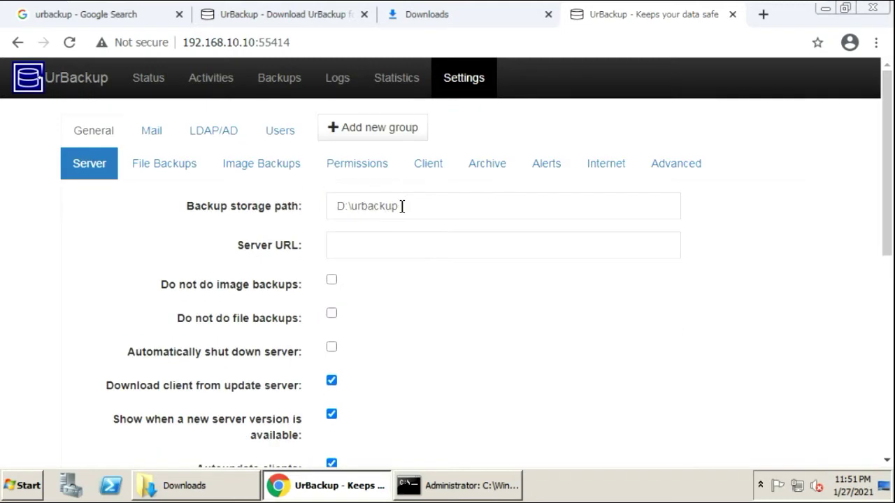
Step: Create a new folder named urbackup on the D: drive in Windows Explorer and close the Explorer window
drag(401, 205, 352, 207)
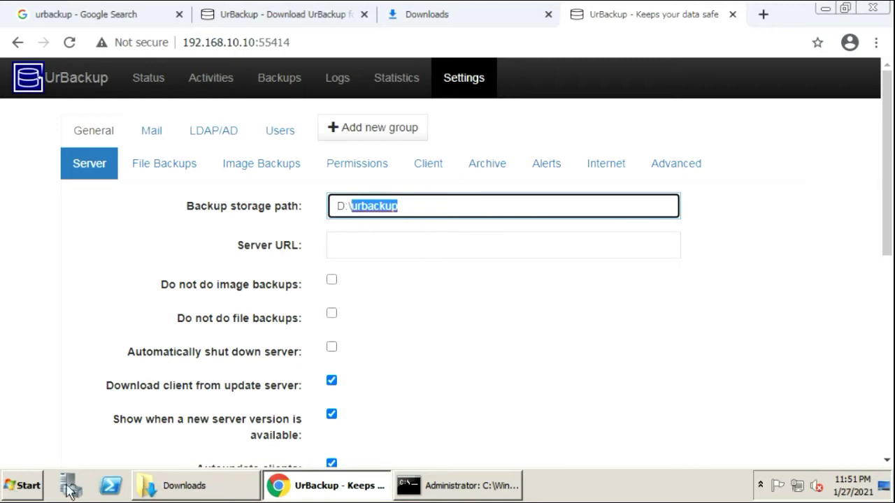
click(17, 490)
click(276, 238)
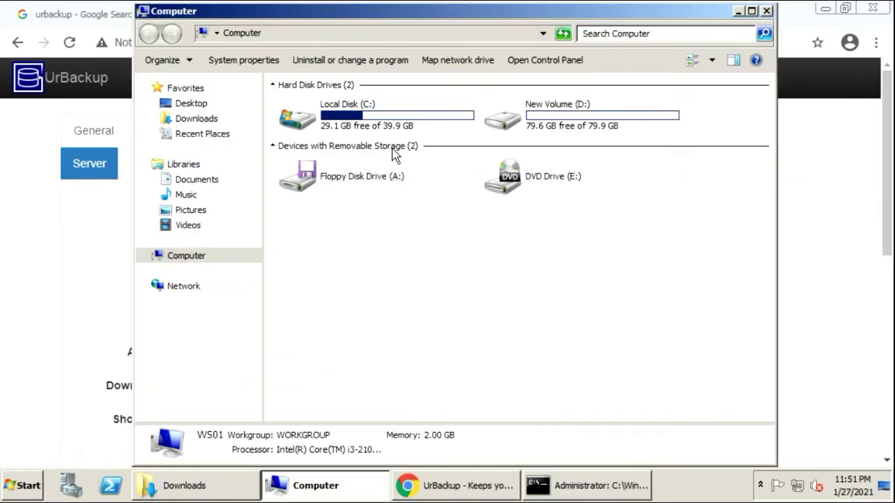
double_click(529, 120)
right_click(303, 159)
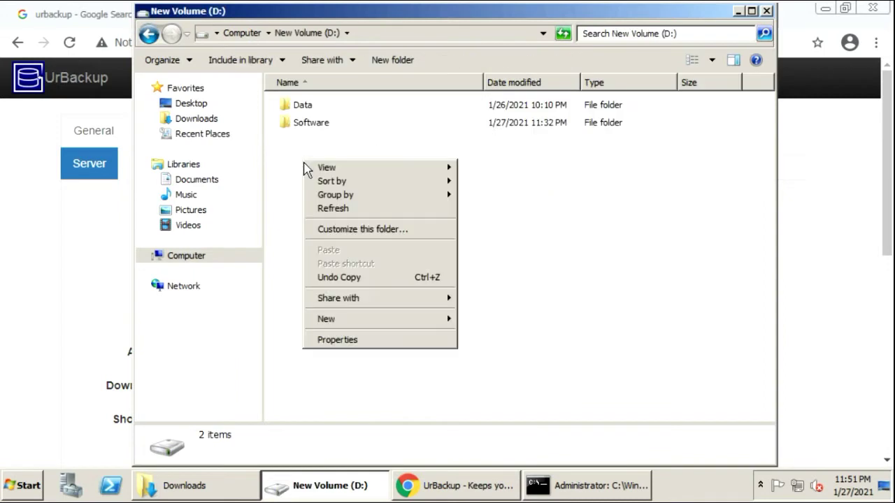
mouse_move(432, 324)
click(464, 320)
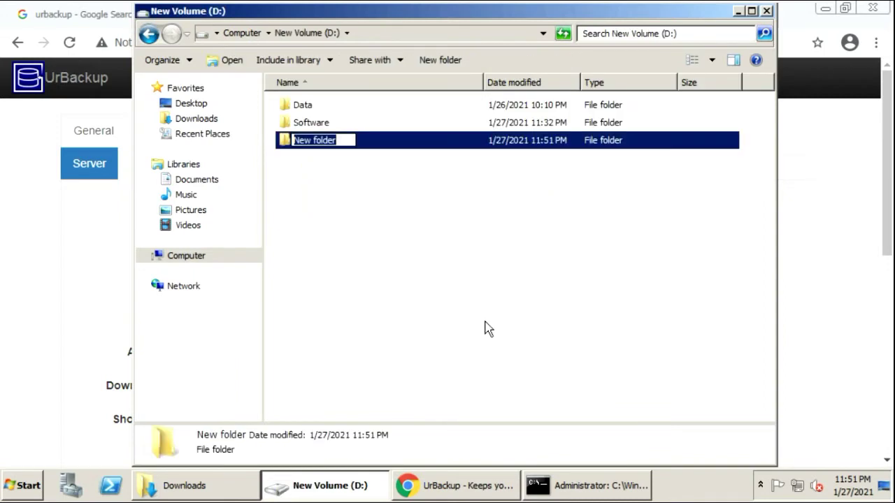
text(urbackup)
click(489, 327)
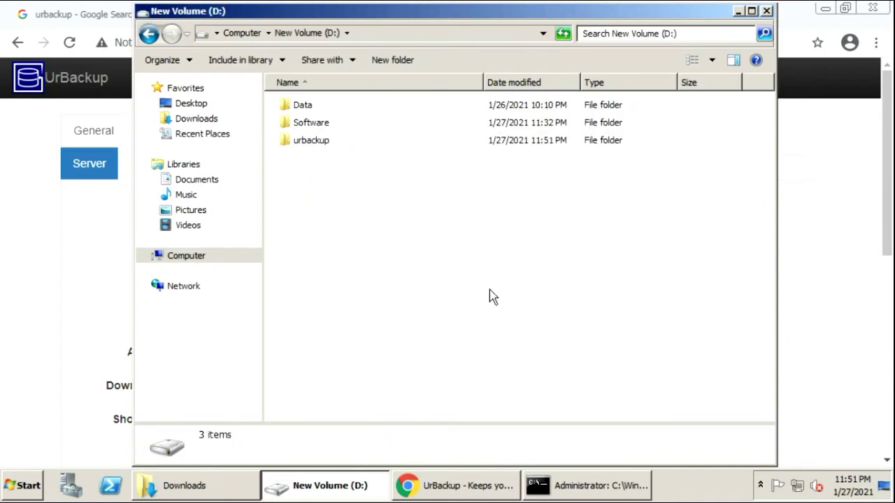
click(767, 10)
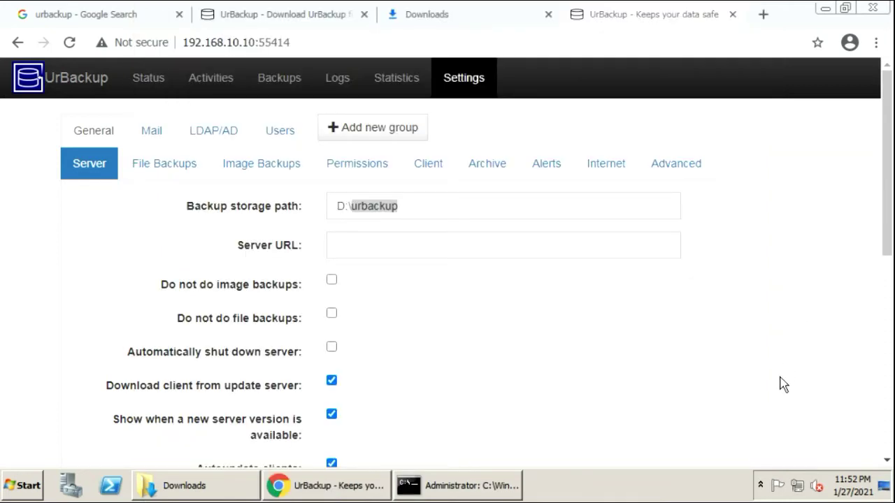
Step: Save the UrBackup server settings and open the backup status page
scroll(845, 378, down, 10)
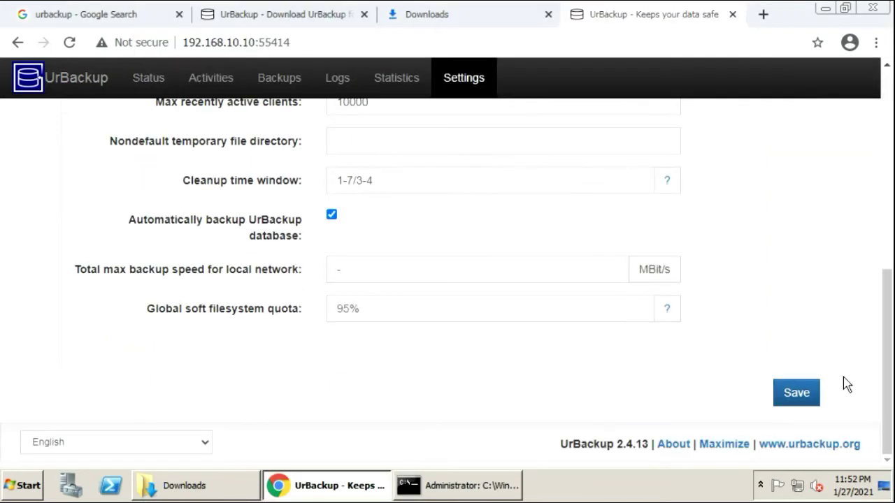
click(797, 395)
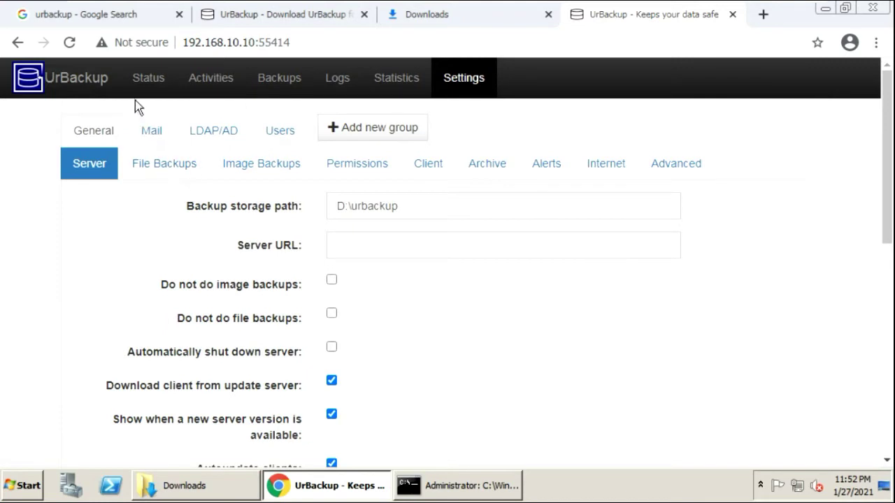
click(142, 82)
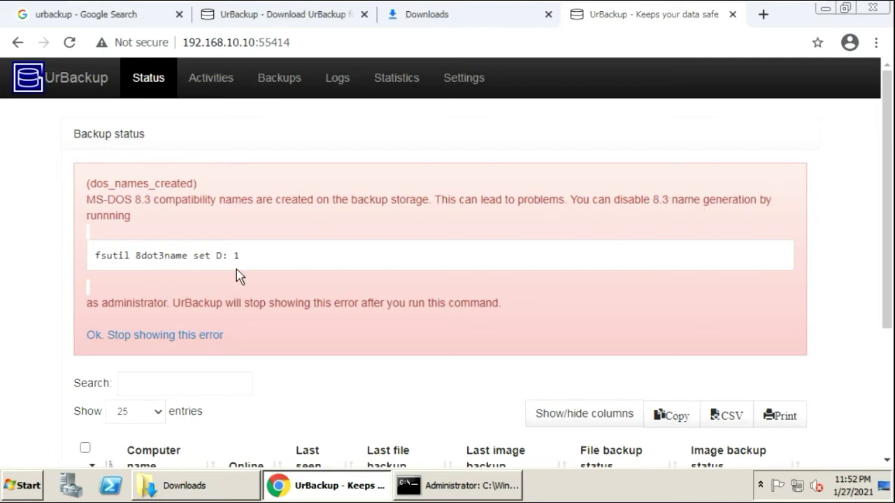
Step: Copy the command "fsutil 8dot3name set D: 1" from the status page, run it in the command prompt, and reload the backup status
drag(247, 259, 98, 265)
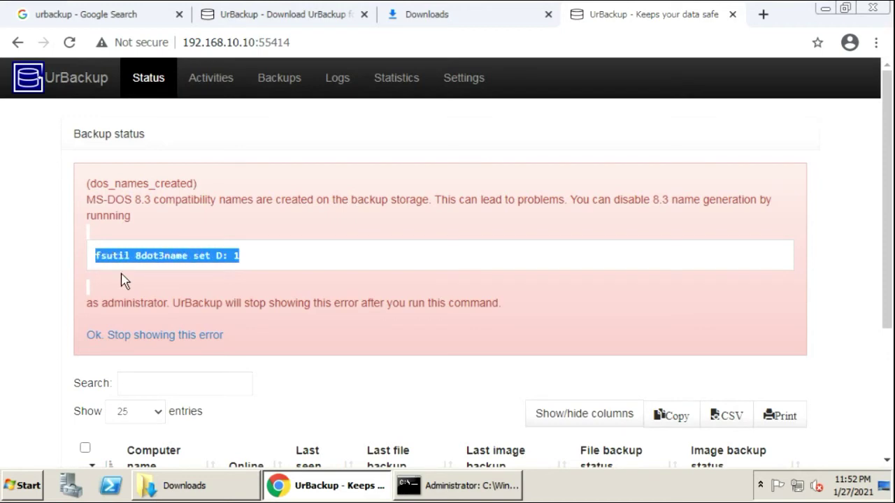
right_click(180, 255)
click(202, 265)
click(449, 494)
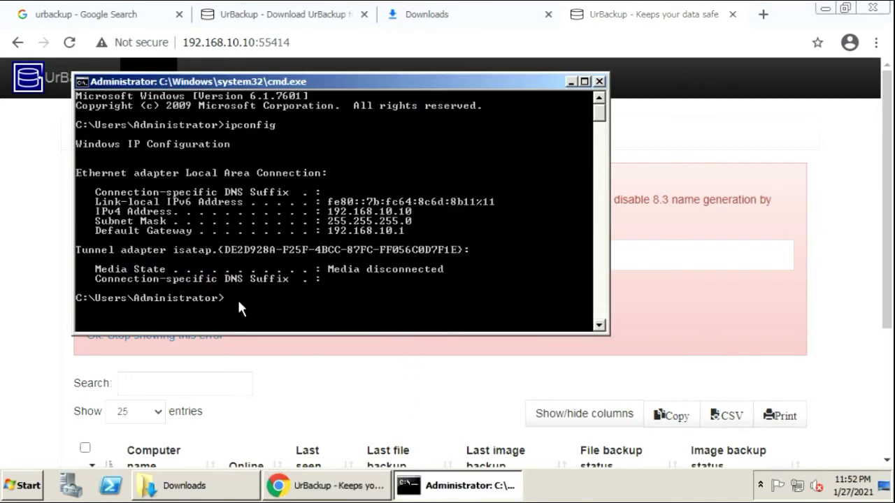
right_click(237, 299)
click(263, 336)
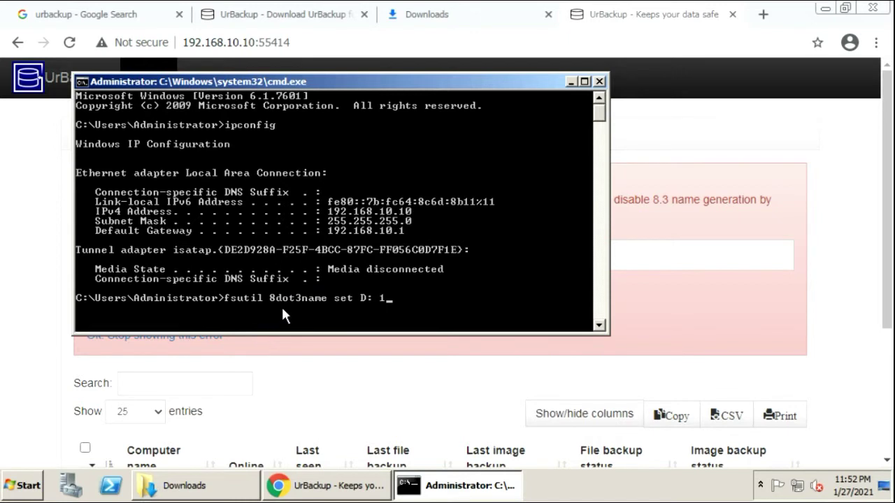
key(Return)
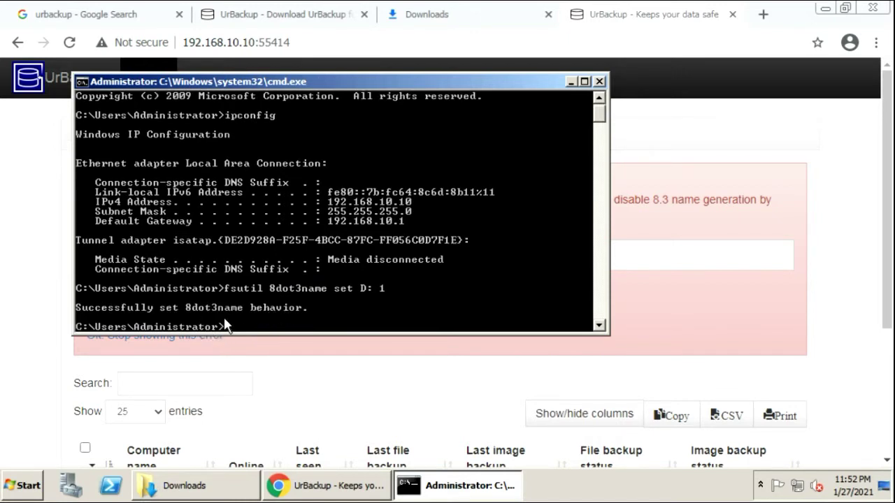
click(599, 82)
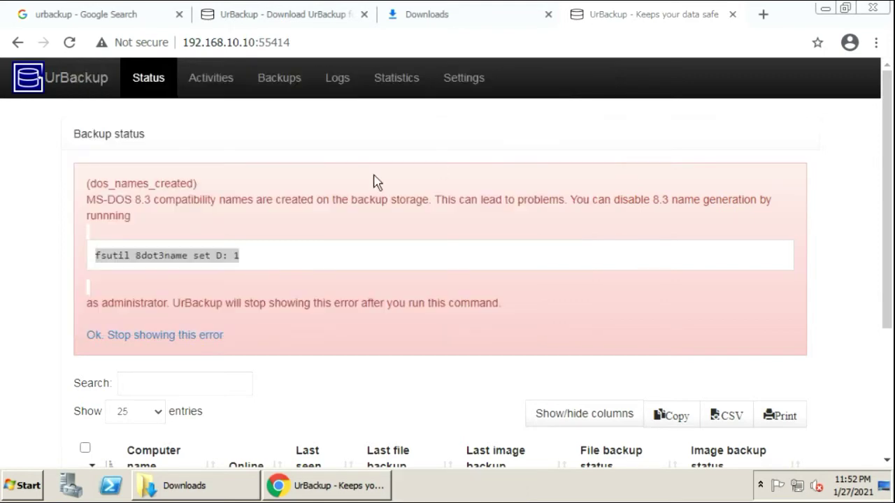
click(148, 80)
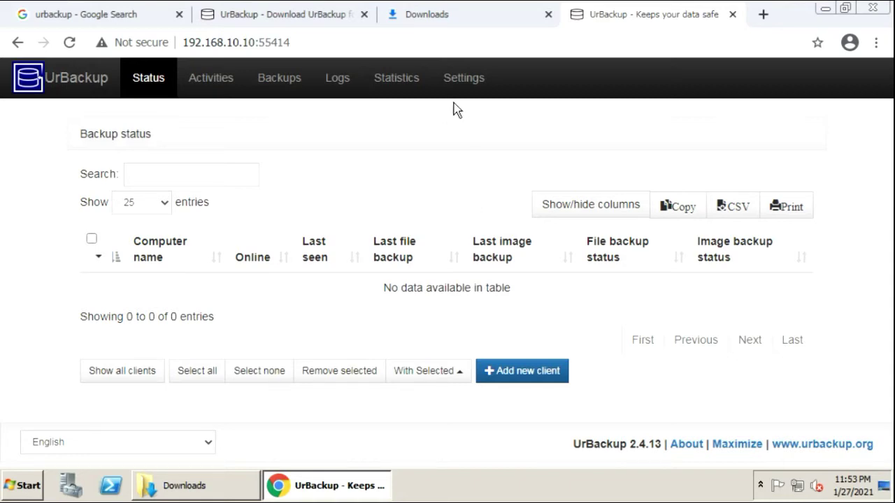
Step: Create the UrBackup user admin with Administrator rights, entering and repeating the account password, and decline saving it in the browser
click(464, 81)
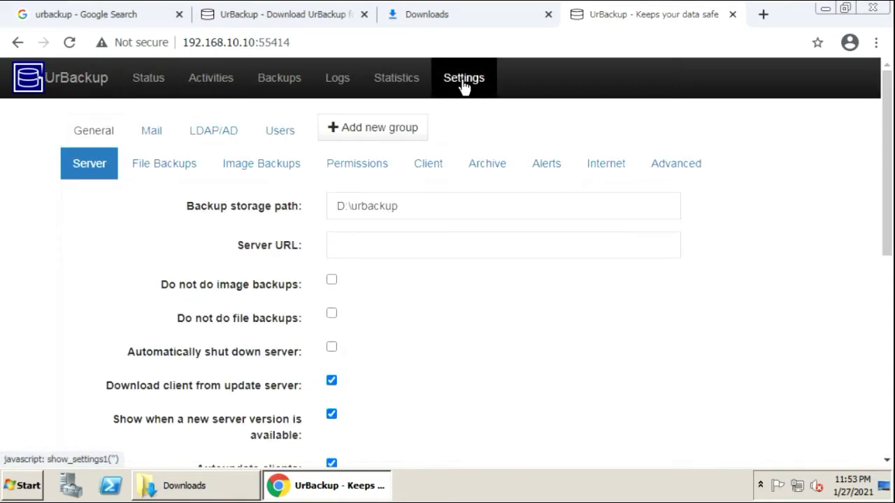
click(280, 133)
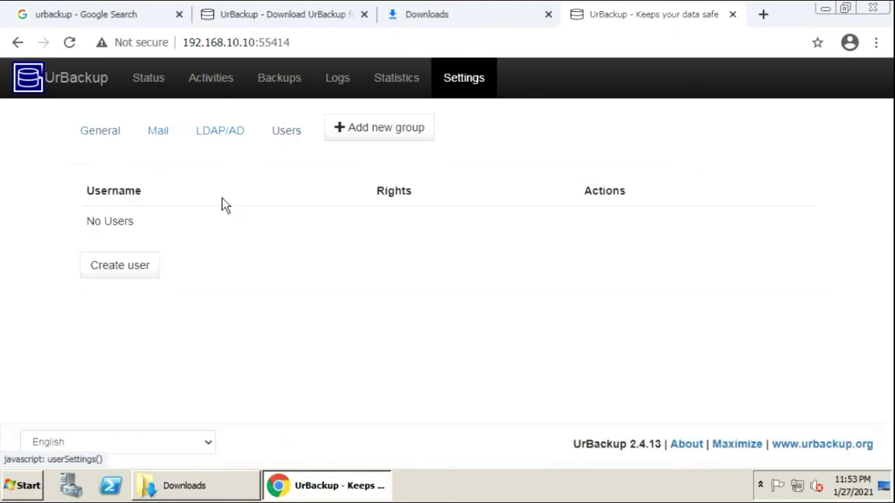
drag(85, 222, 134, 229)
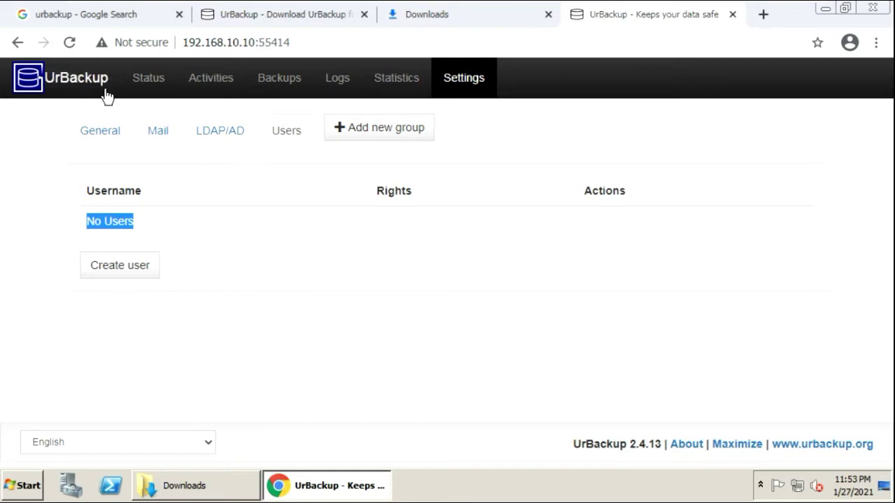
click(117, 269)
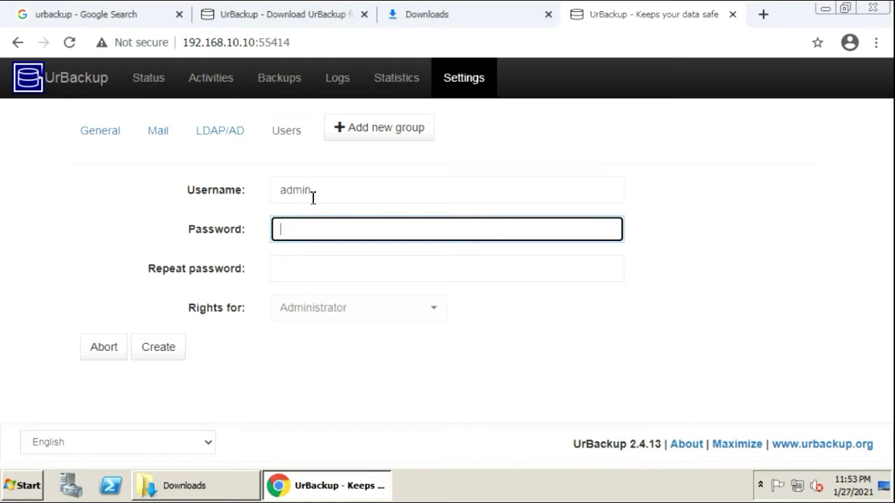
drag(313, 193, 266, 190)
text(*********)
key(Tab)
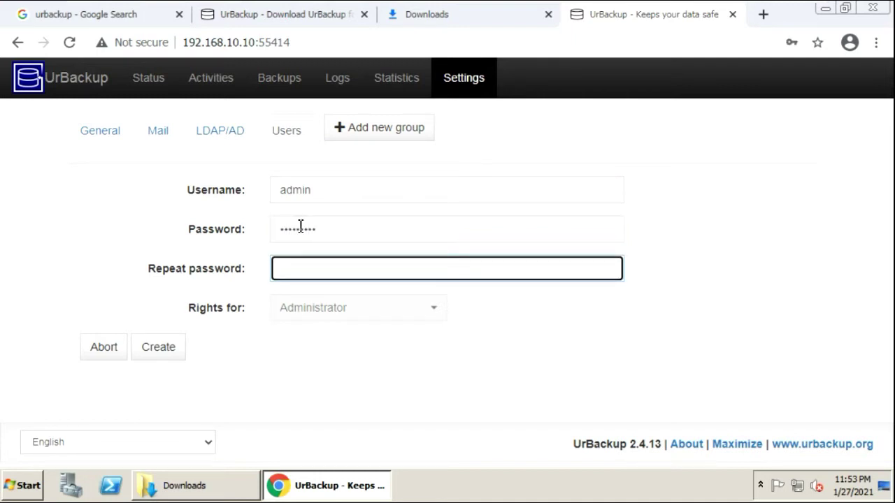
text(*********)
click(168, 356)
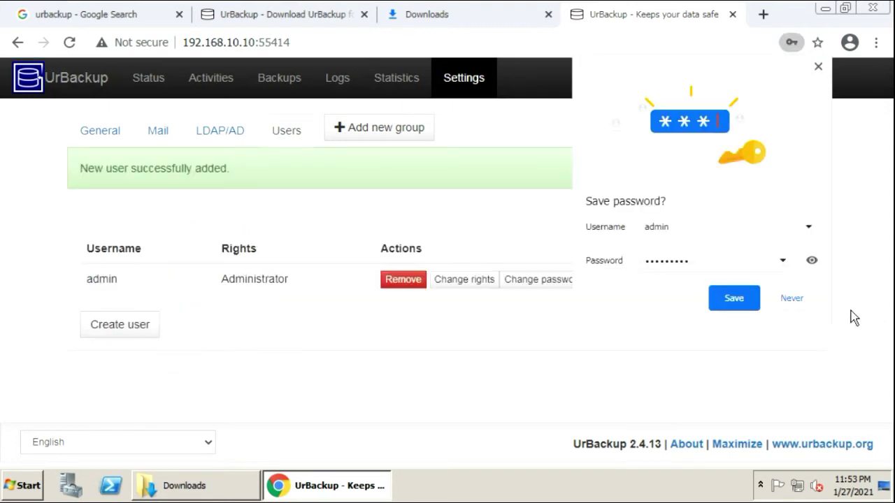
click(792, 298)
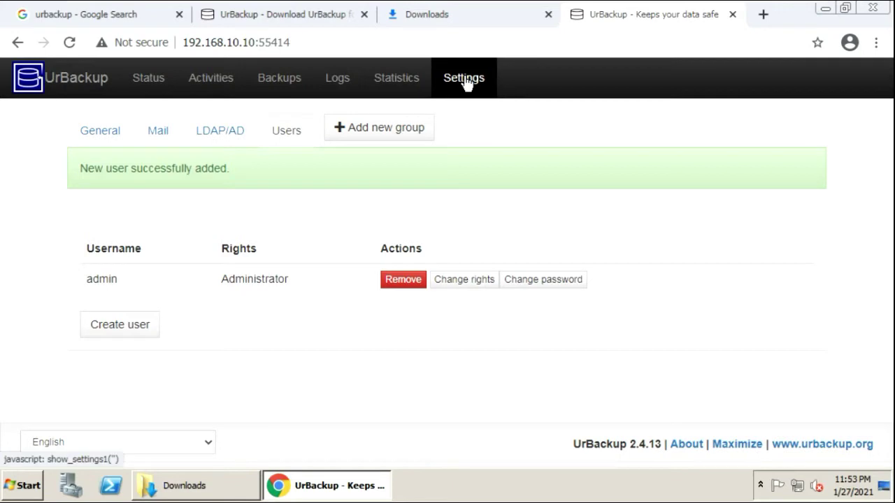
Step: In the general server settings, turn on "Do not do image backups" and turn off the new server version notice and client autoupdate
click(99, 135)
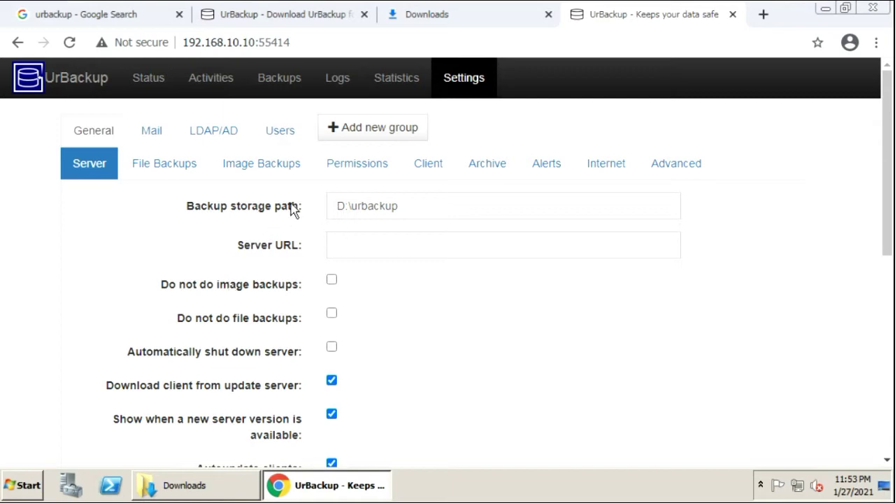
scroll(395, 214, down, 1)
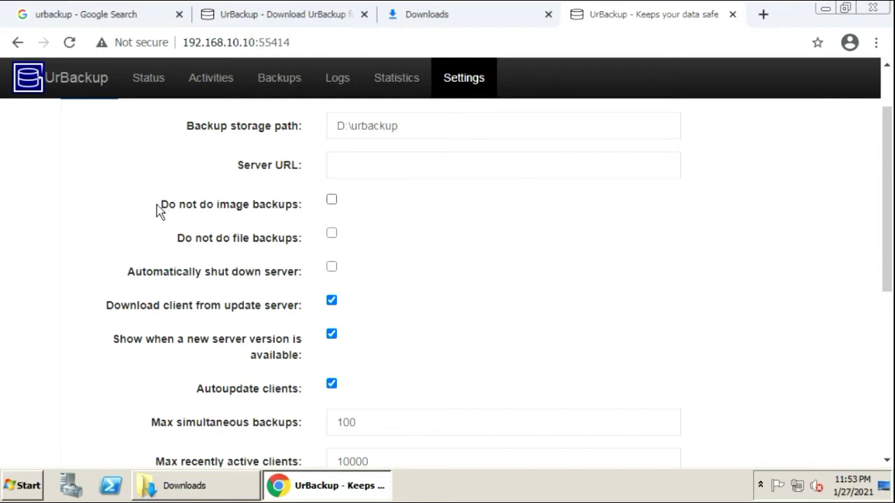
drag(158, 205, 287, 211)
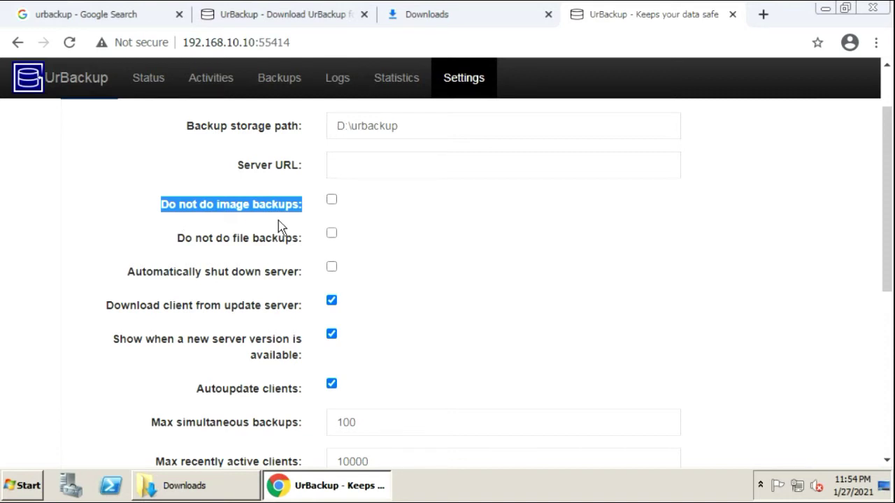
click(332, 203)
click(331, 335)
scroll(321, 384, down, 1)
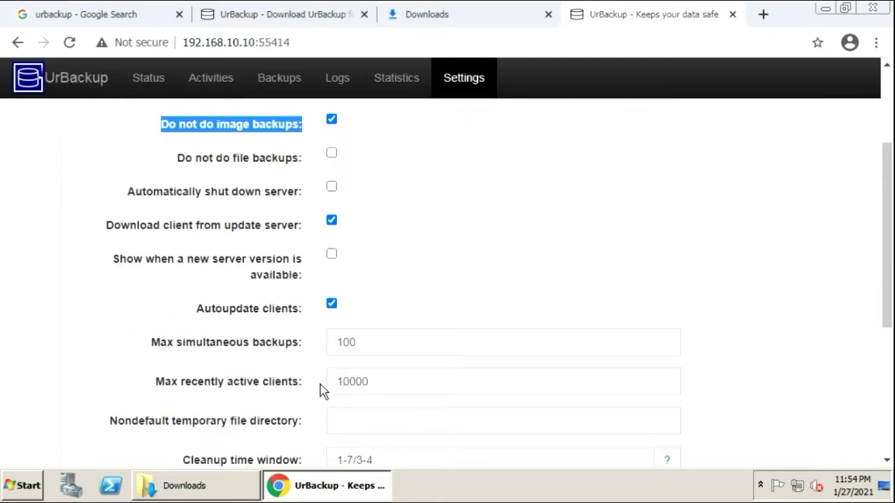
click(330, 305)
Step: Set the maximum number of simultaneous backups to 10
drag(368, 342, 335, 345)
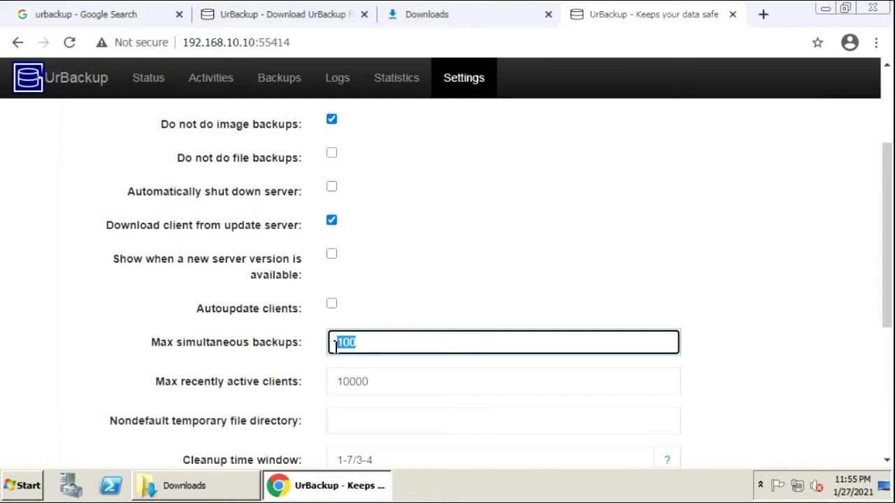
text(10)
drag(153, 344, 308, 347)
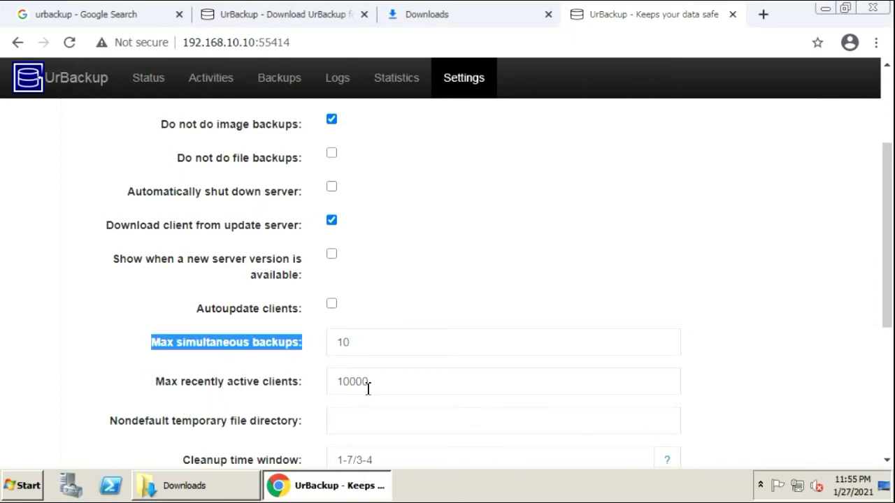
Step: Examine the cleanup time window setting and the hour part of its value
scroll(368, 387, down, 4)
scroll(300, 260, up, 1)
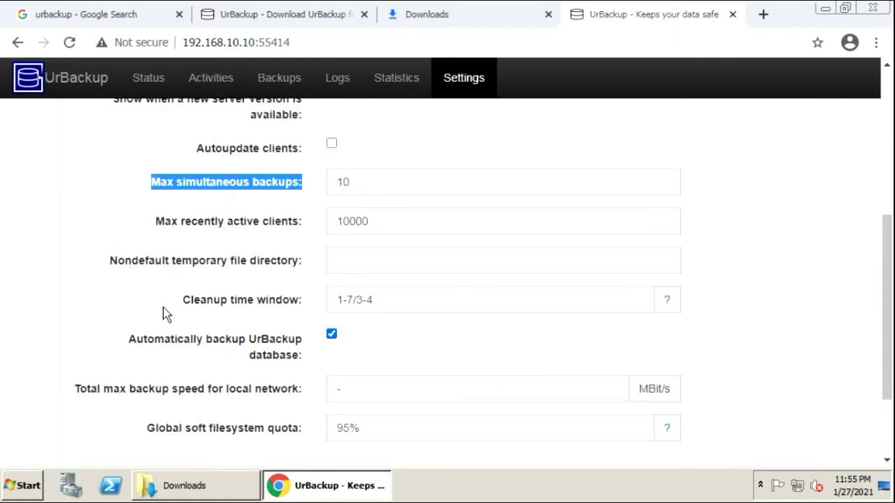
drag(183, 302, 299, 314)
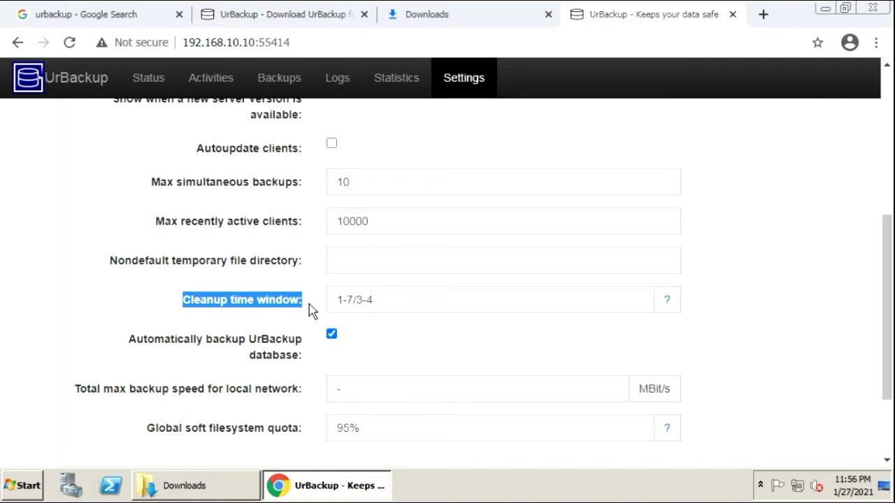
click(358, 300)
double_click(358, 301)
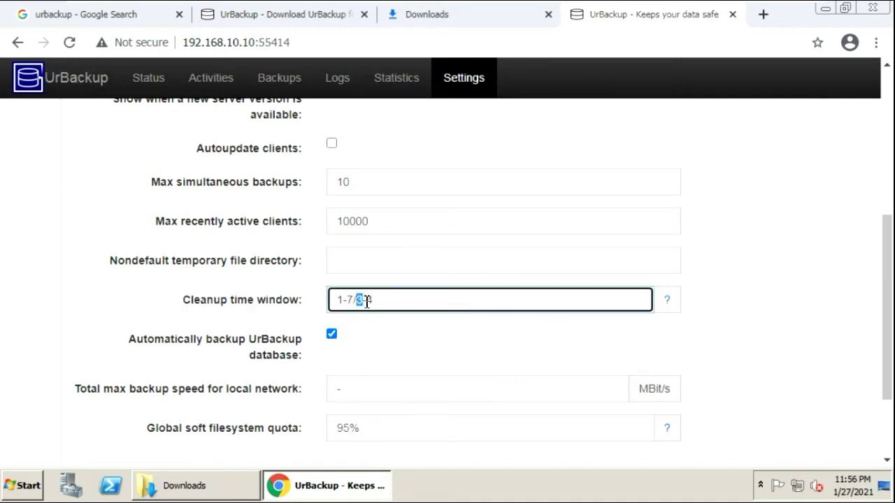
drag(366, 301, 475, 300)
click(458, 351)
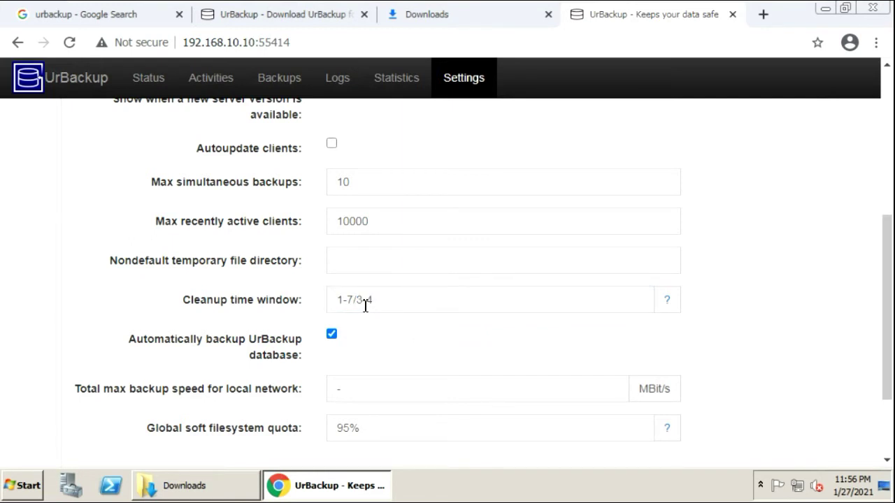
drag(357, 300, 376, 301)
click(386, 340)
Step: Open the help for the cleanup time window and read which days and hours its default value covers
click(667, 304)
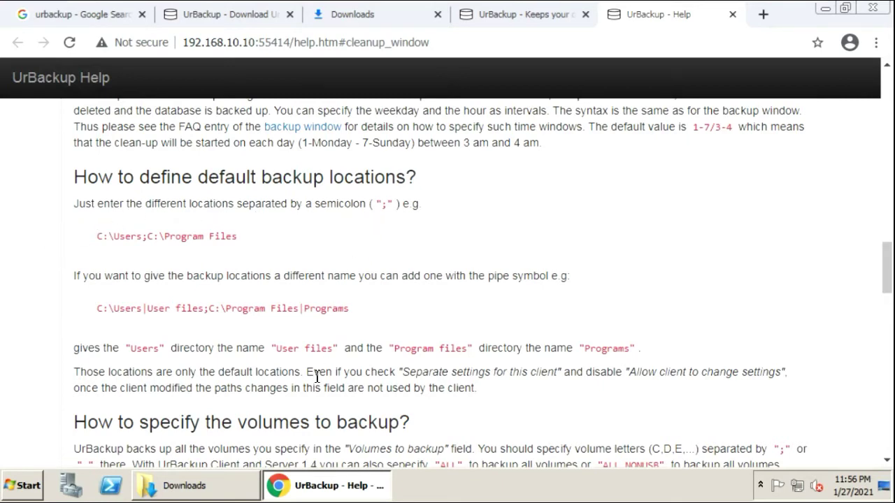
scroll(318, 377, up, 2)
drag(210, 228, 323, 228)
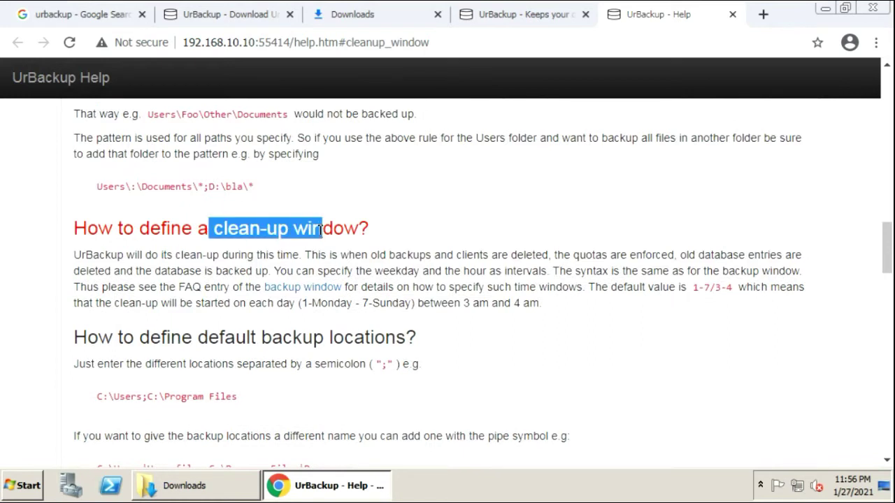
drag(303, 305, 376, 305)
drag(463, 305, 548, 317)
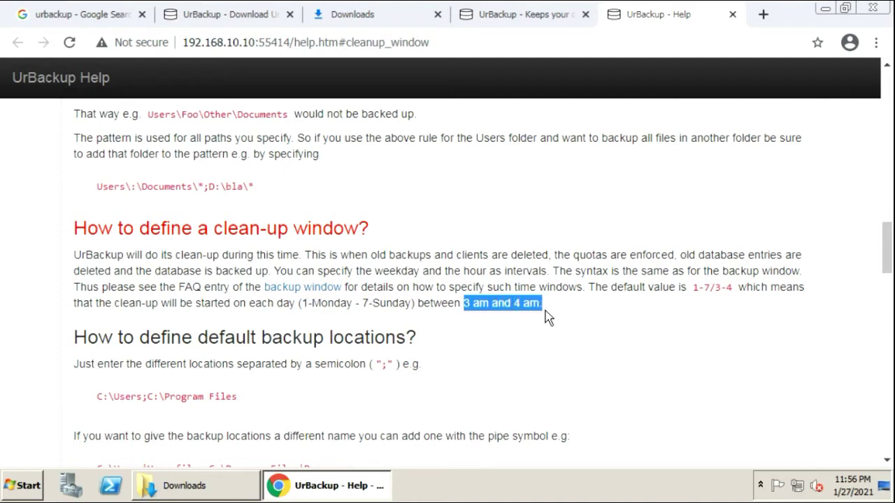
Step: Close the help page and set the total maximum backup speed for the local network to 50 MBit/s
click(733, 15)
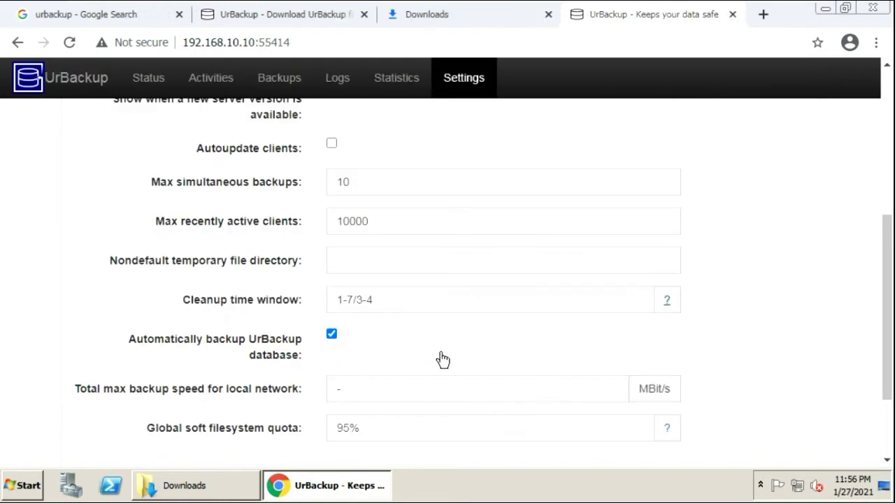
scroll(440, 355, down, 2)
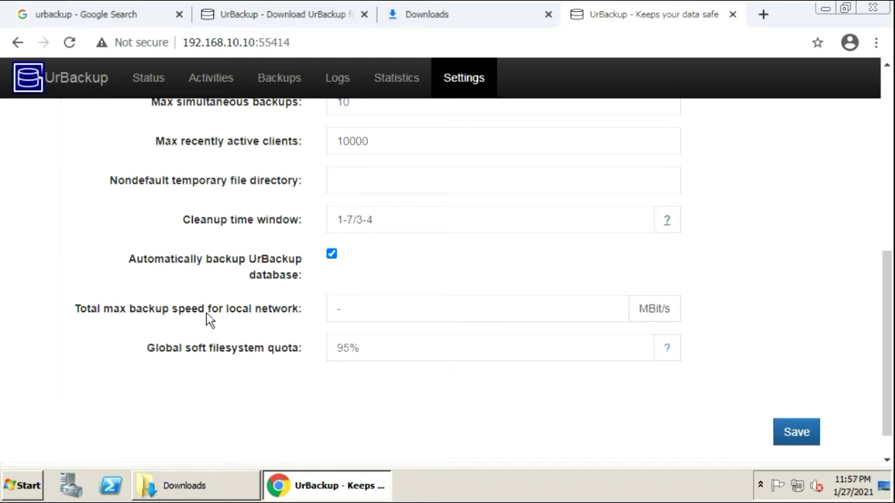
click(346, 312)
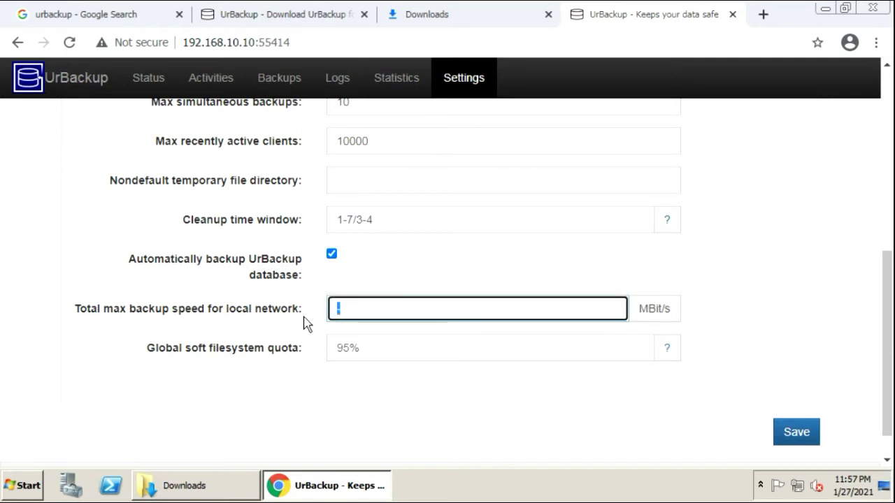
text(50)
Step: Check the link speed of the Local Area Connection in the Windows network connections and close the network windows
click(799, 488)
click(780, 455)
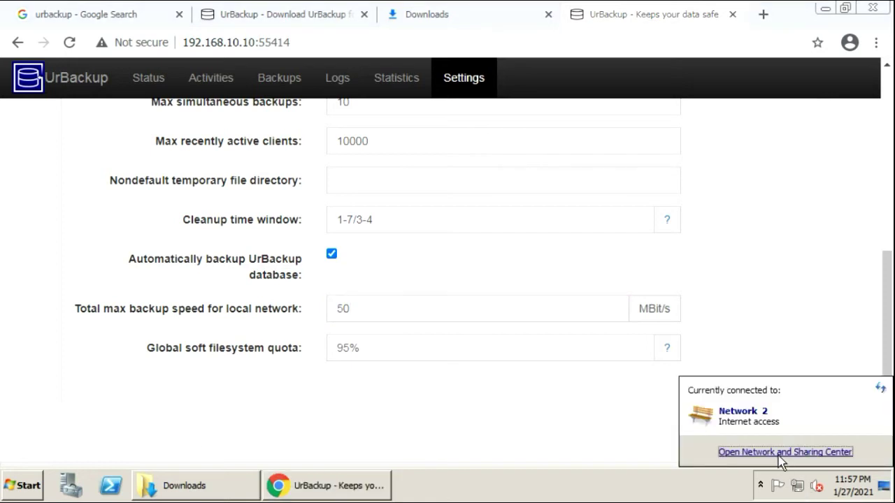
click(86, 97)
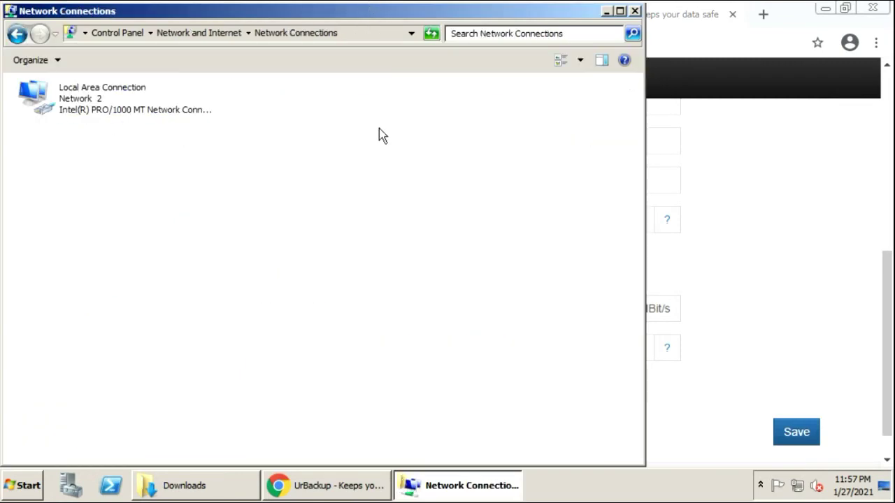
double_click(91, 118)
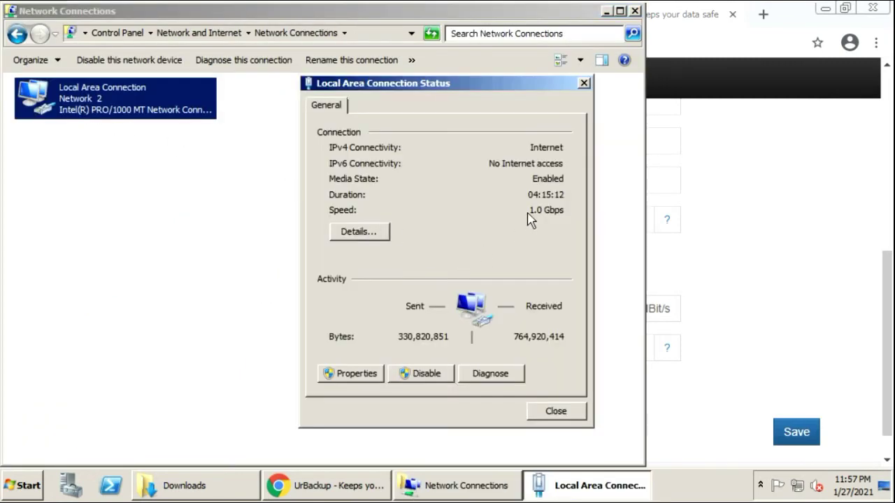
click(563, 417)
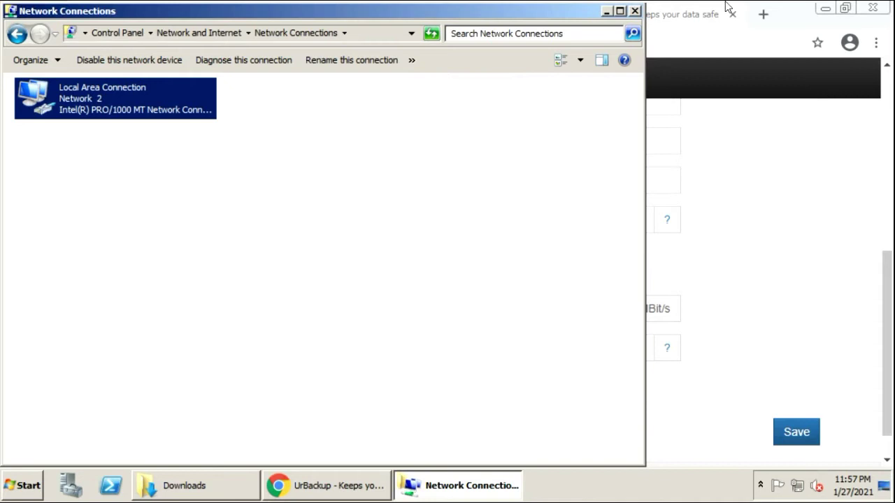
click(634, 11)
Step: Set the total maximum backup speed for the local network to 600 MBit/s
drag(356, 312, 299, 310)
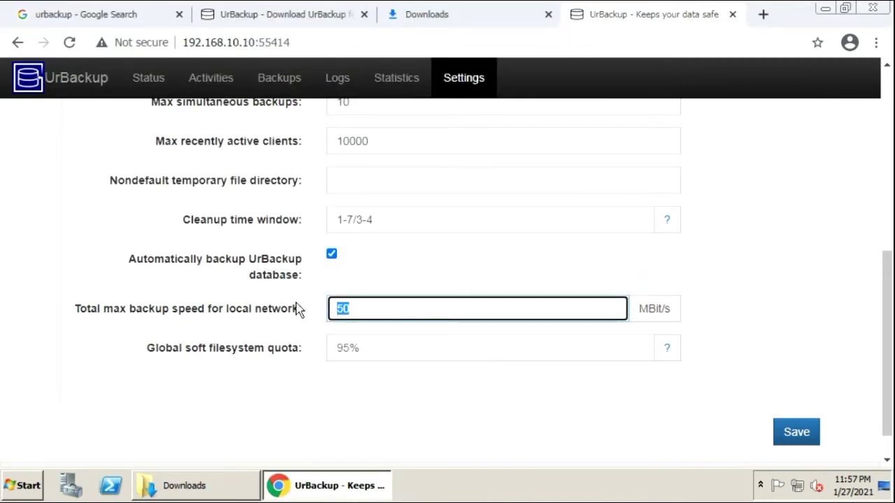
text(600)
Step: Check the free space on drive D: in Computer against the global soft filesystem quota and save the server settings
click(10, 485)
click(229, 231)
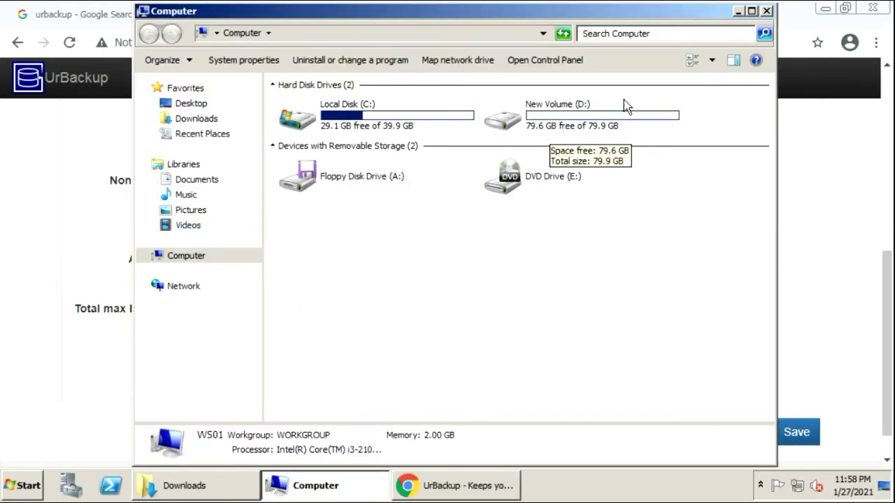
click(738, 12)
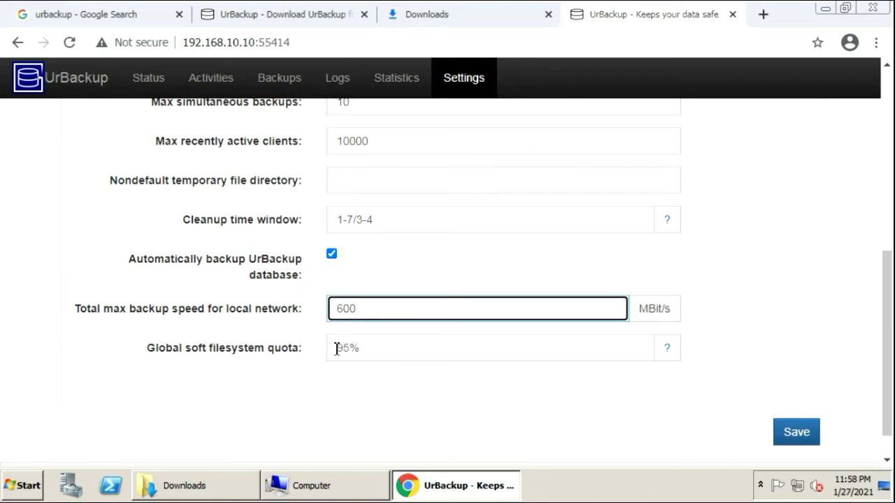
drag(333, 348, 366, 351)
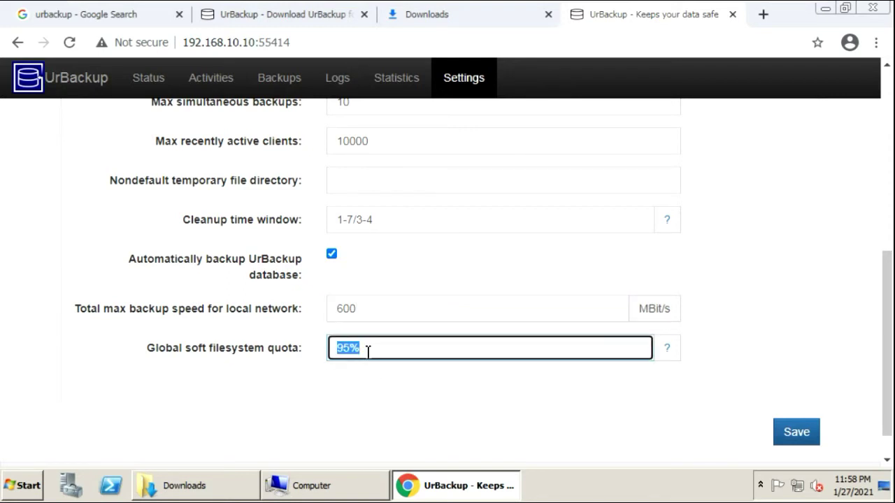
click(798, 440)
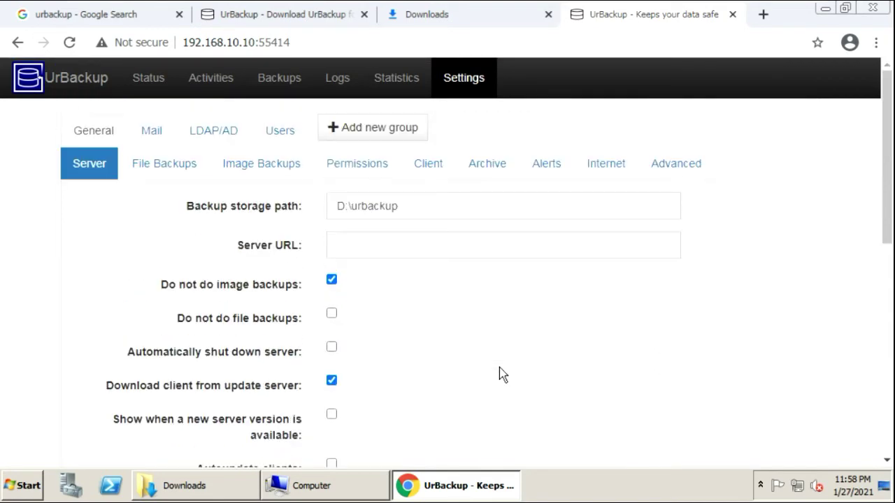
Step: Open the file backup settings and examine the interval for incremental file backups
click(173, 173)
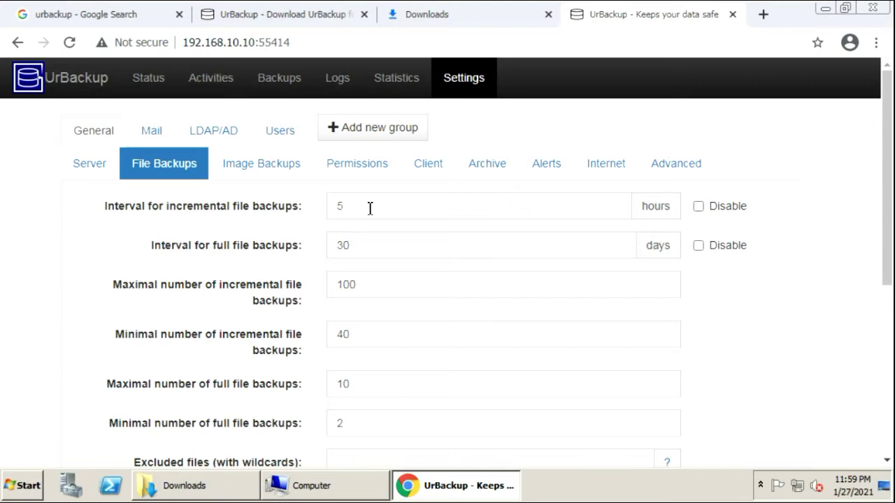
drag(370, 207, 297, 213)
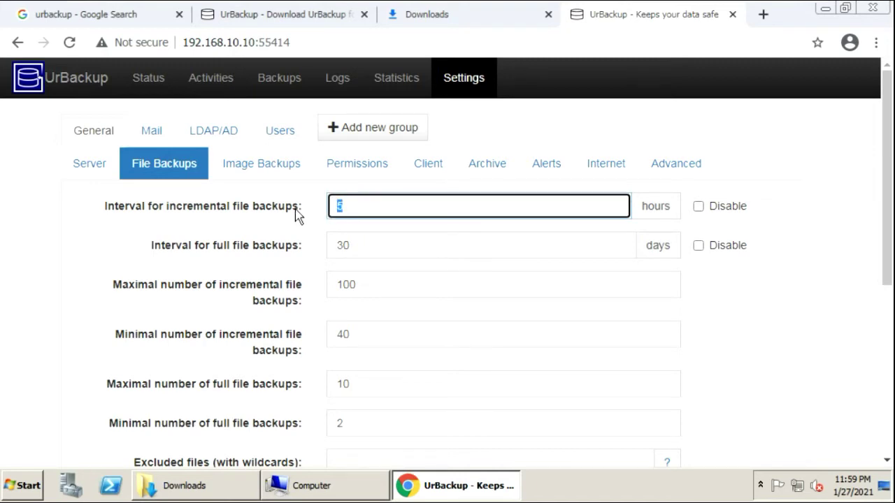
click(379, 207)
click(180, 212)
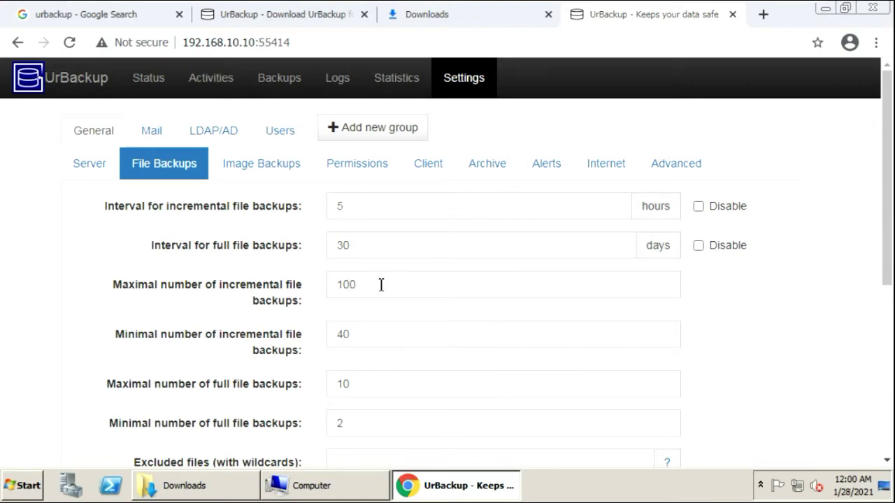
Step: Set the minimal number of incremental file backups to 10 and the maximal number to 30
drag(370, 284, 335, 285)
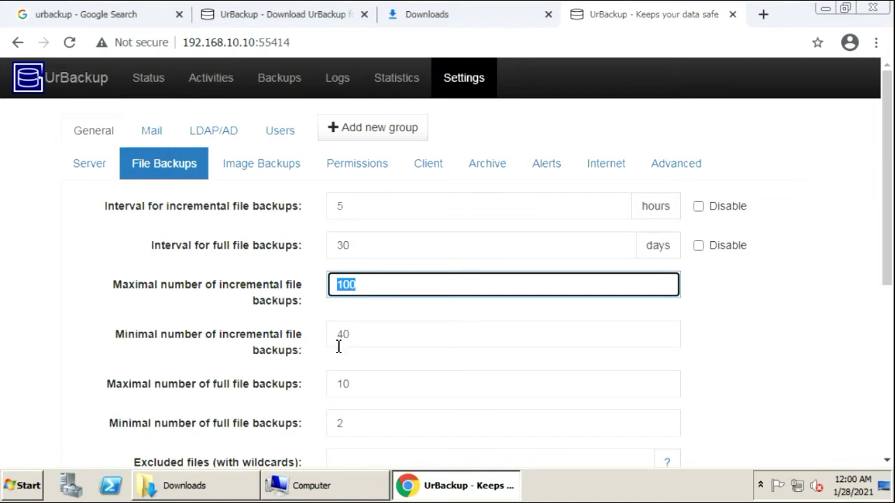
key(Tab)
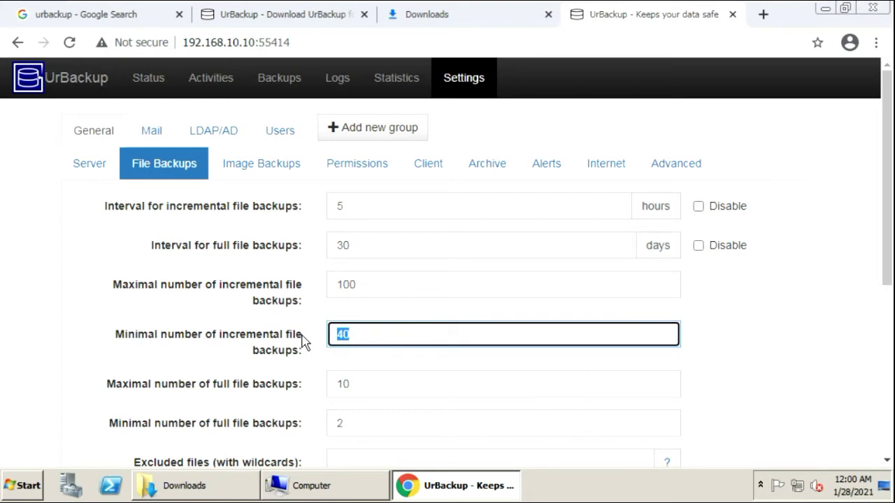
text(10)
key(shift+Tab)
text(30)
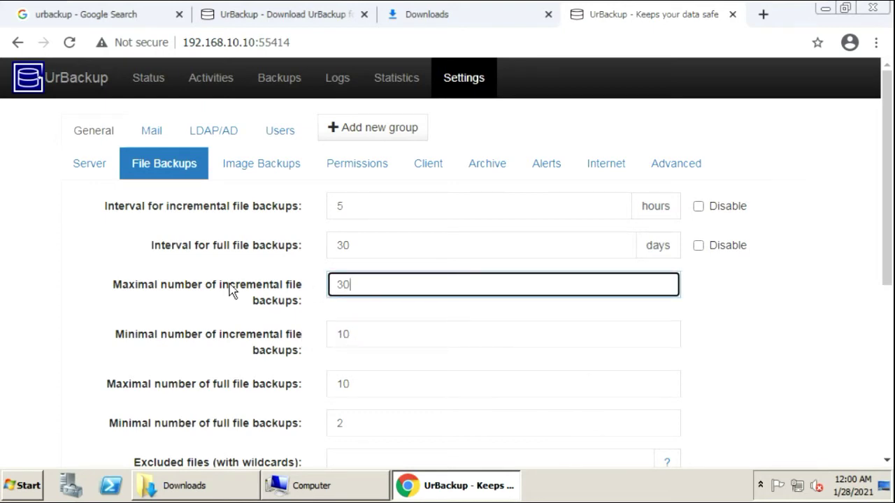
Step: Try an interval of 24 hours for incremental file backups and change it back to 5 hours
double_click(346, 206)
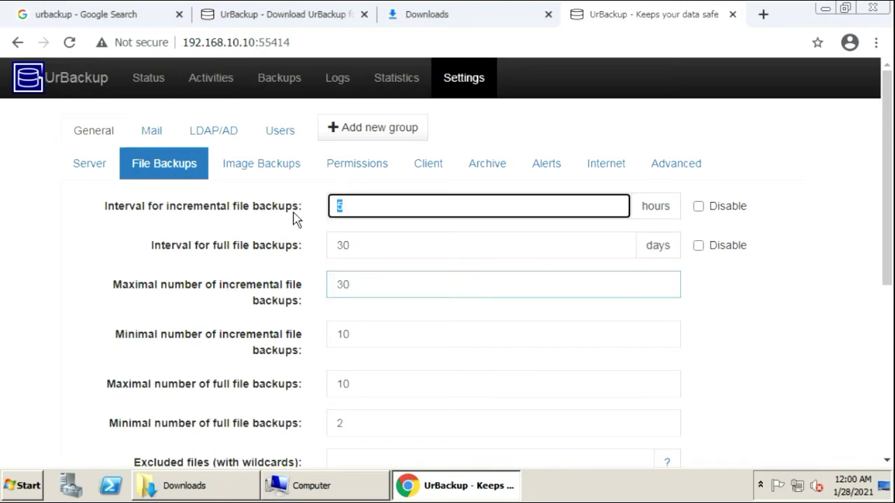
text(24)
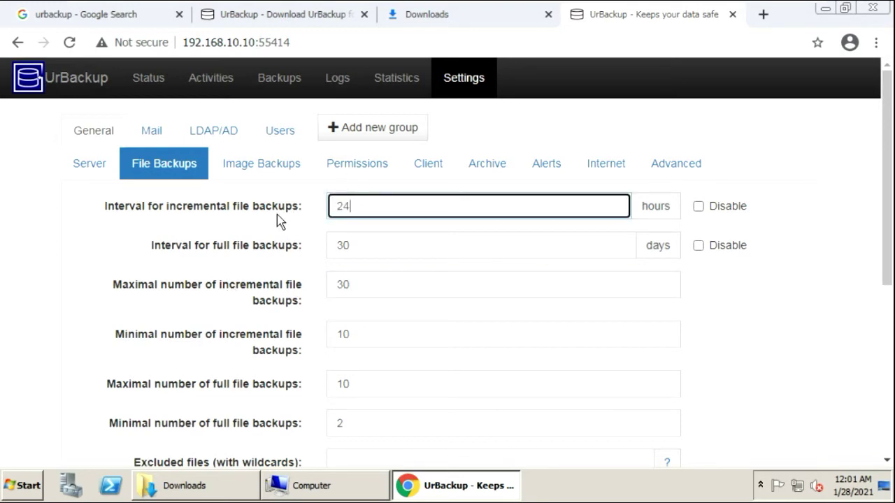
key(BackSpace)
key(BackSpace)
text(5)
Step: Set both the maximal and the minimal number of full file backups to 1
drag(128, 388, 347, 396)
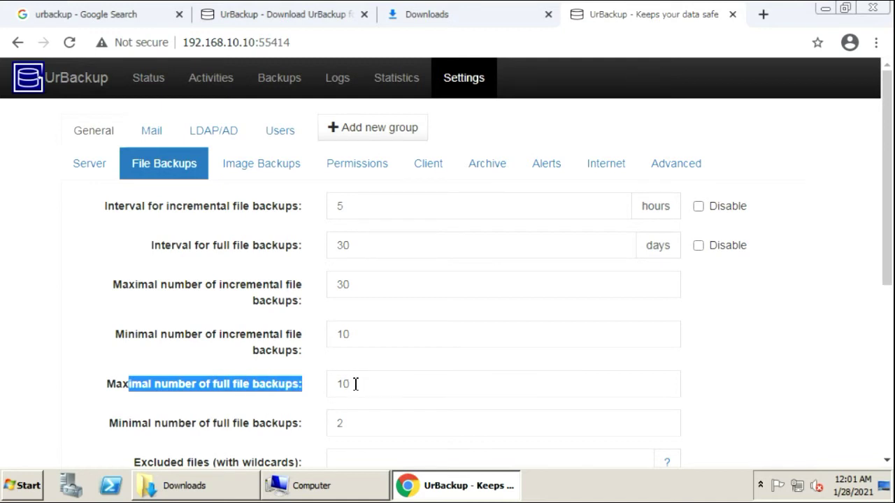
click(340, 384)
double_click(336, 386)
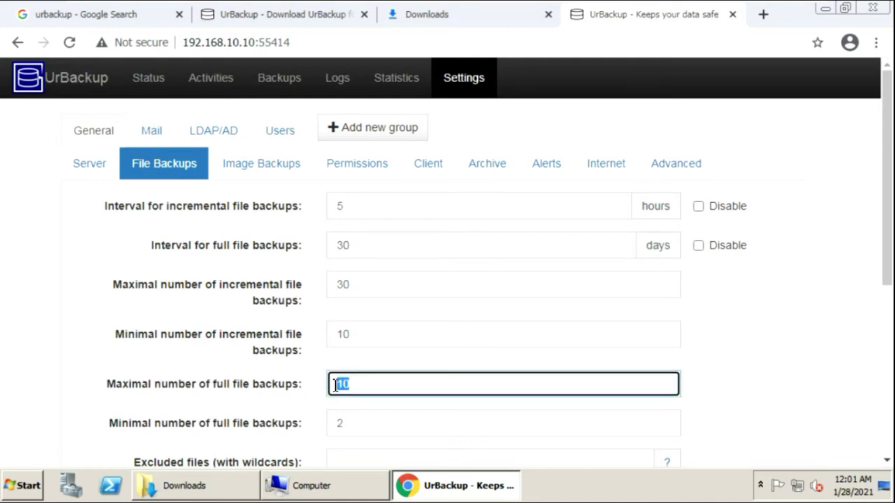
text(1)
double_click(352, 422)
text(1)
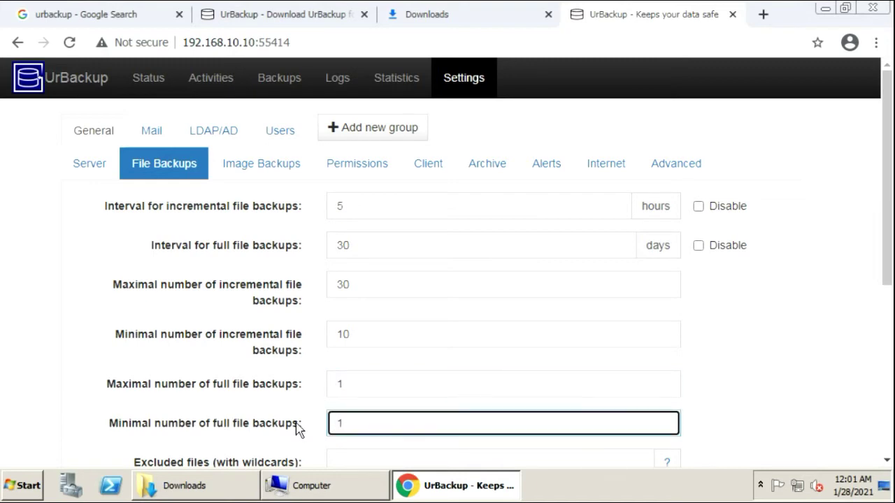
Step: Examine the excluded files and included files wildcard settings for file backups
scroll(297, 427, down, 3)
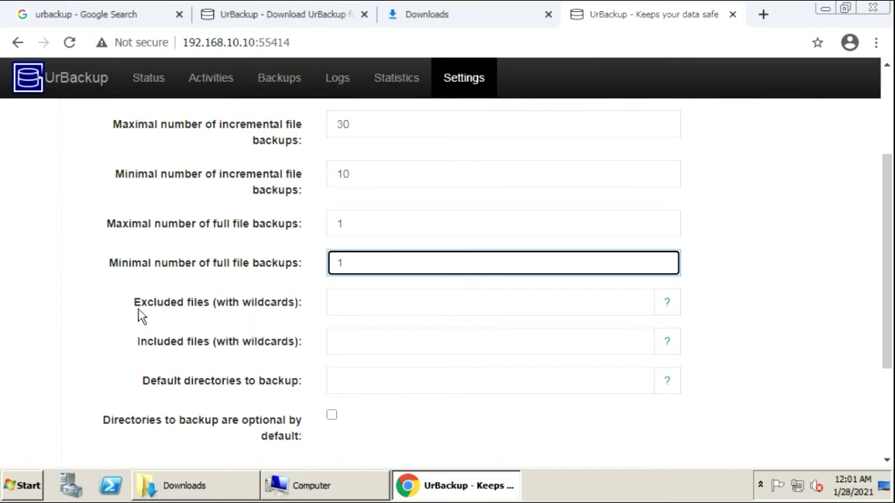
drag(134, 305, 296, 313)
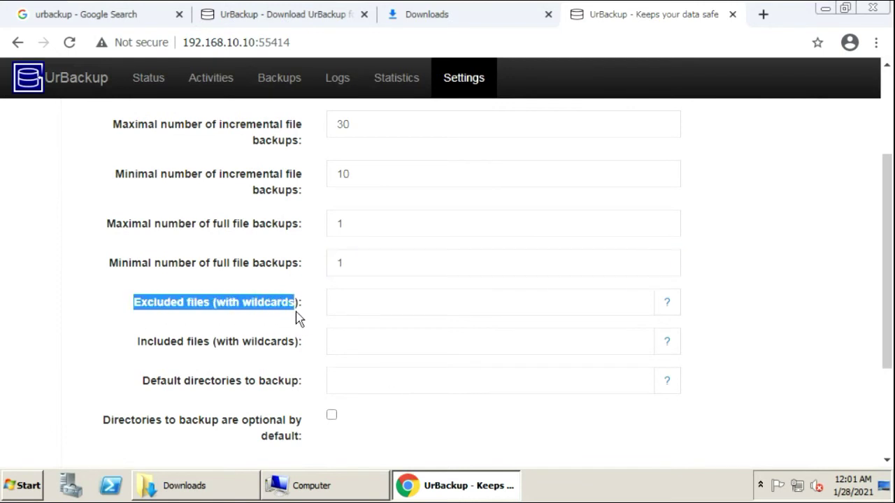
drag(140, 346, 309, 348)
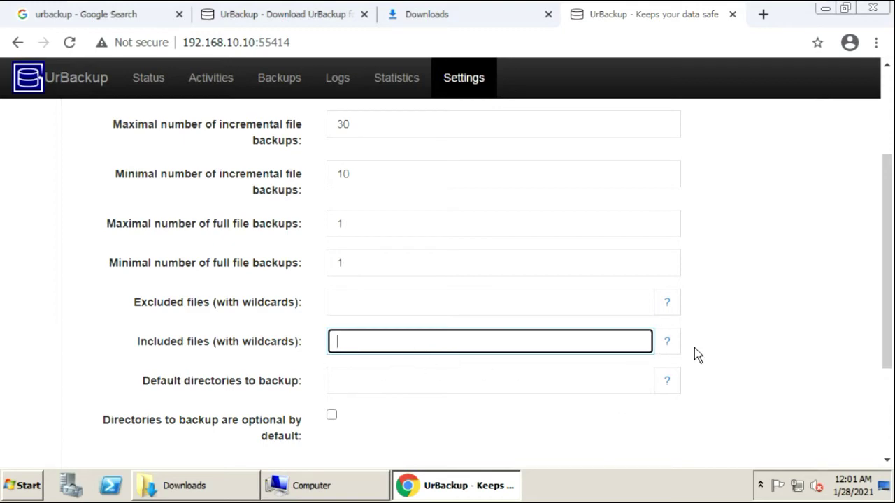
Step: Open the help for included files and read the example patterns for file extensions, document folders and user directories
click(667, 343)
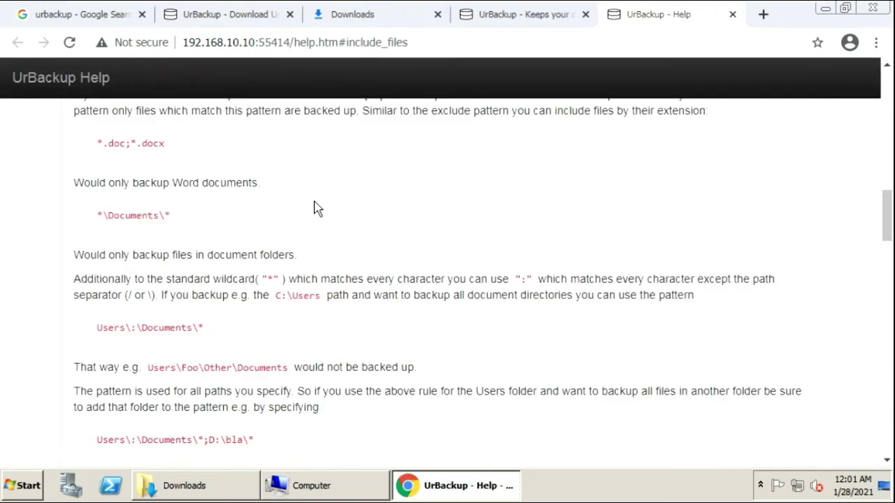
scroll(288, 244, up, 2)
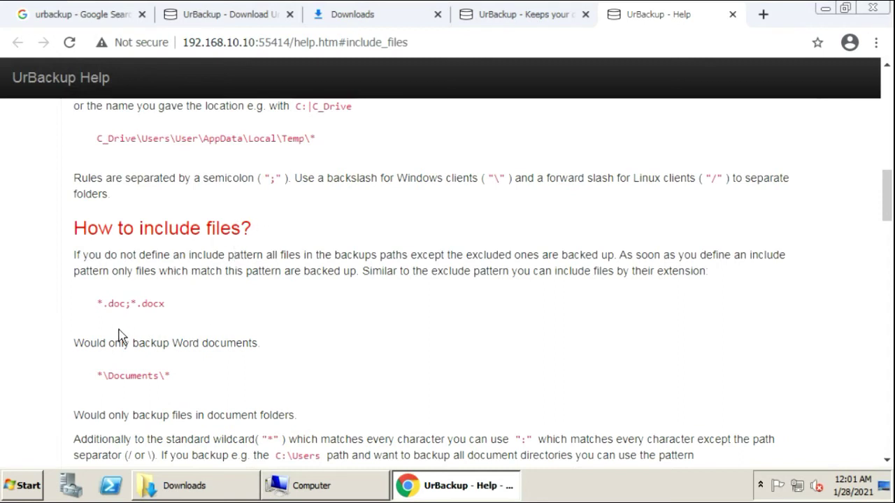
drag(97, 307, 167, 312)
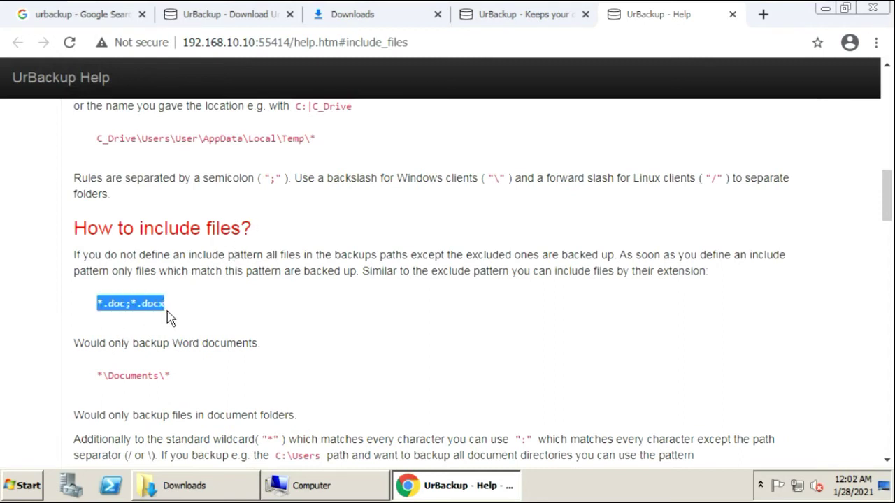
scroll(171, 318, down, 1)
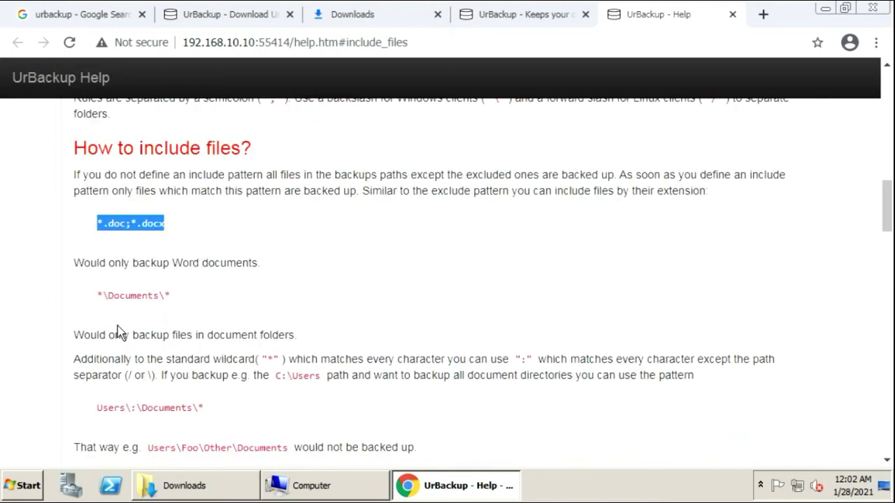
drag(99, 298, 172, 298)
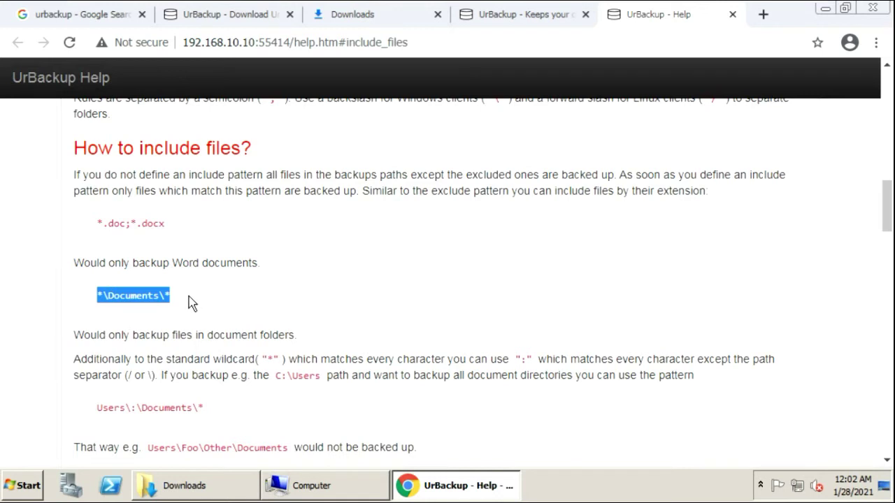
drag(97, 223, 168, 234)
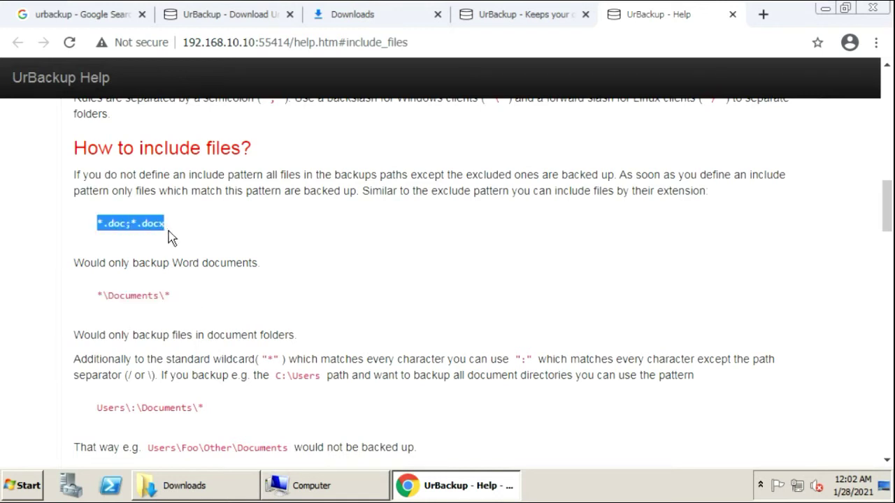
scroll(194, 318, down, 1)
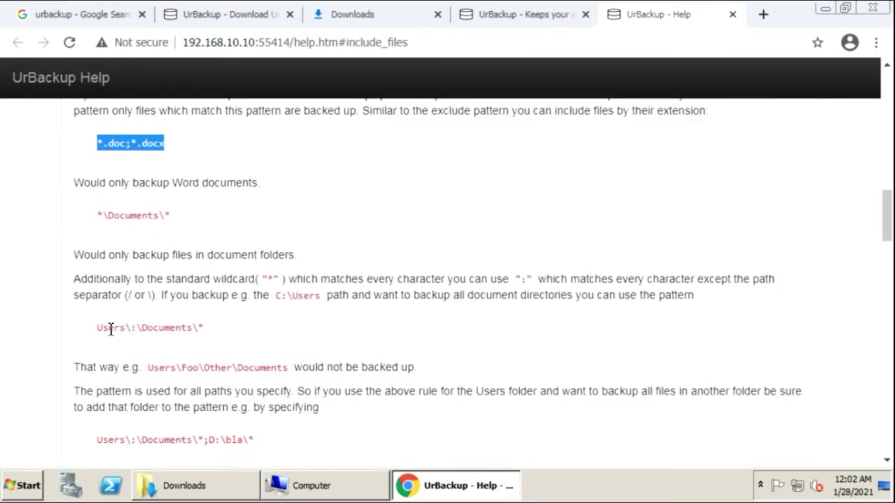
drag(99, 328, 209, 333)
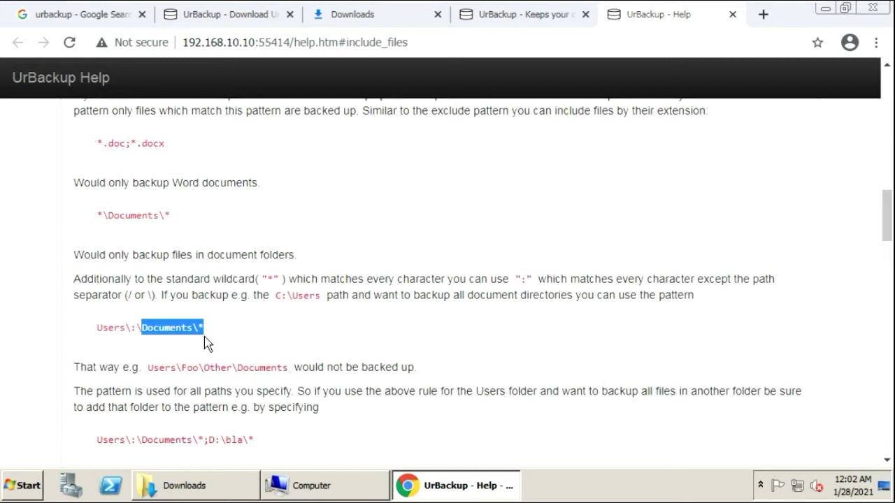
drag(97, 327, 206, 339)
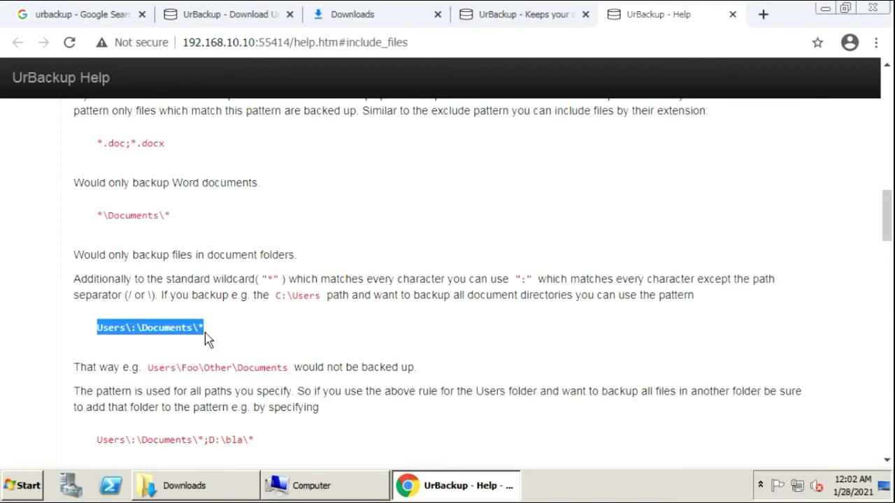
Step: Copy the Word document pattern *.doc;*.docx from the include-files help into the included files setting for file backups
scroll(204, 343, down, 2)
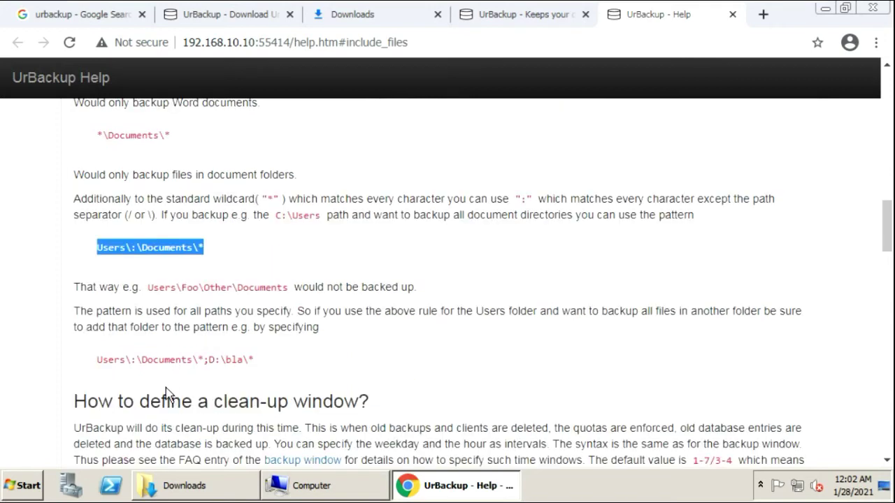
scroll(168, 385, up, 2)
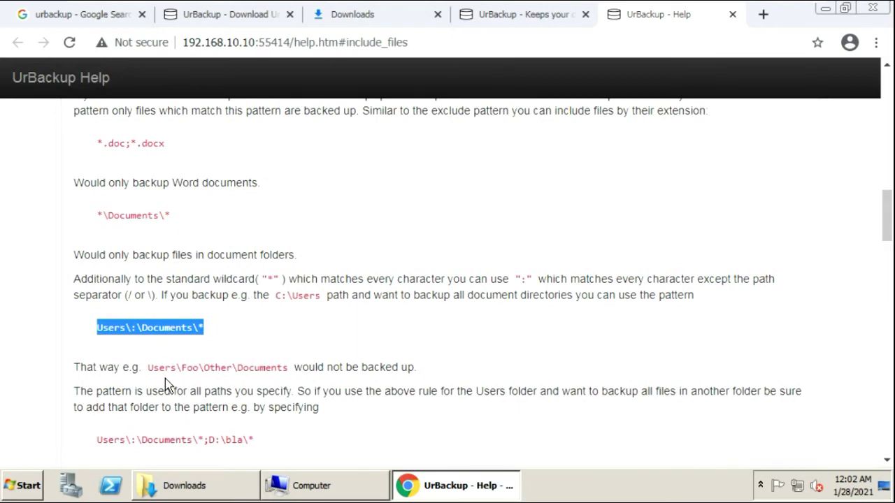
scroll(166, 383, up, 2)
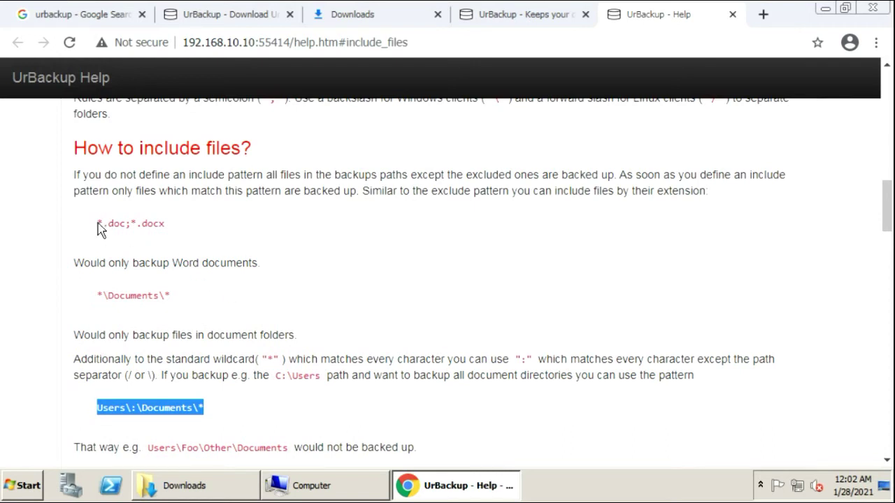
drag(97, 224, 175, 227)
key(ctrl+c)
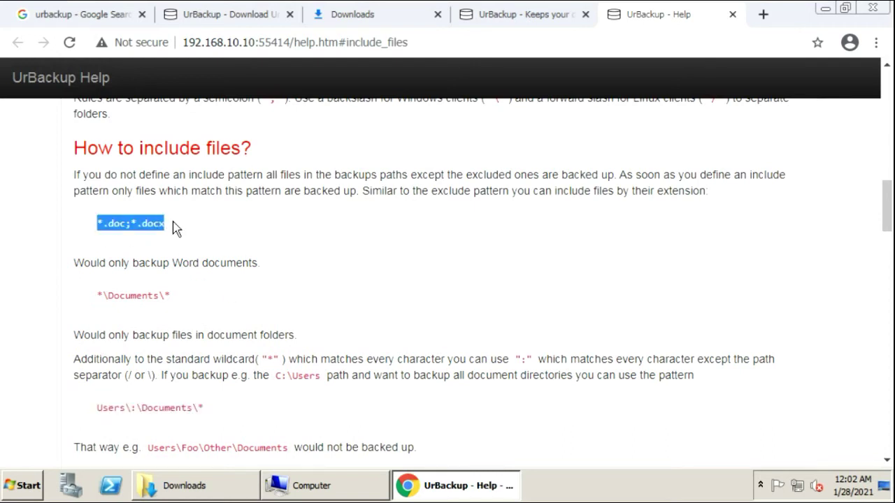
click(526, 15)
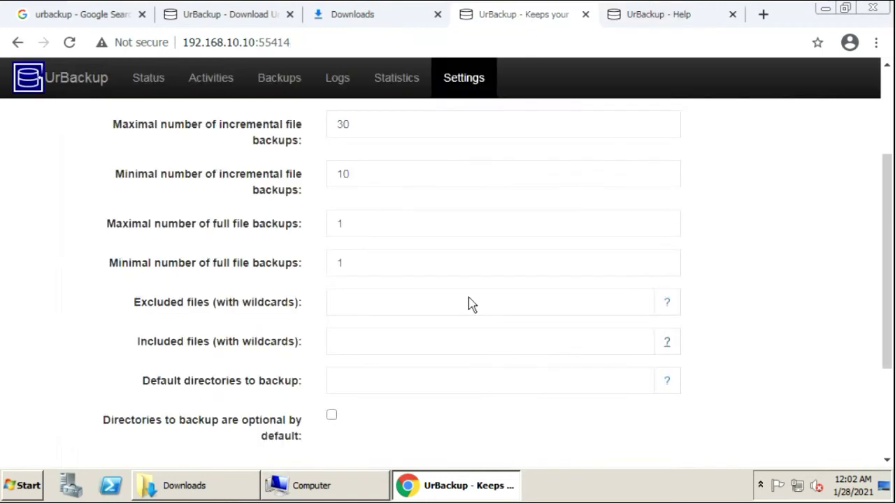
click(344, 342)
key(ctrl+v)
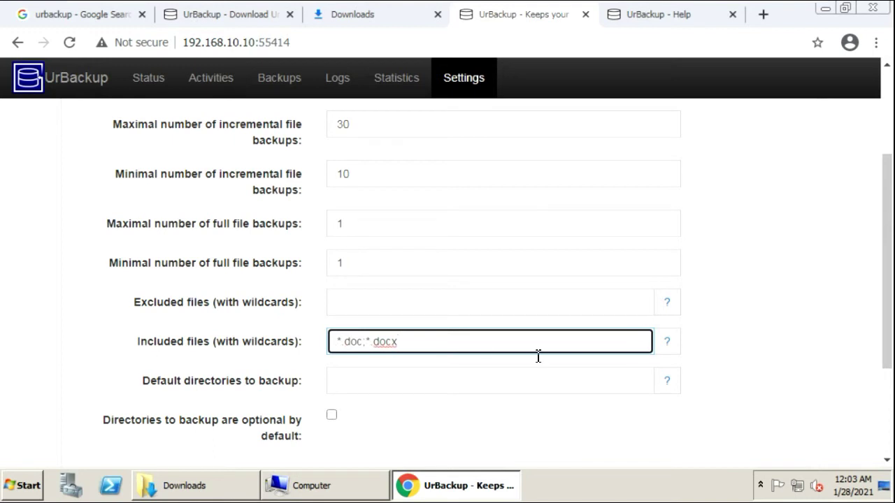
Step: Extend the included files pattern with ;*.pdf;*.txt;**.xls;*.xlsx;*.ppt;*.pptx;*.rar;*.zip
text(;)
key(BackSpace)
text(;*.pdf)
text(;*.txt;*)
text(*.xls;)
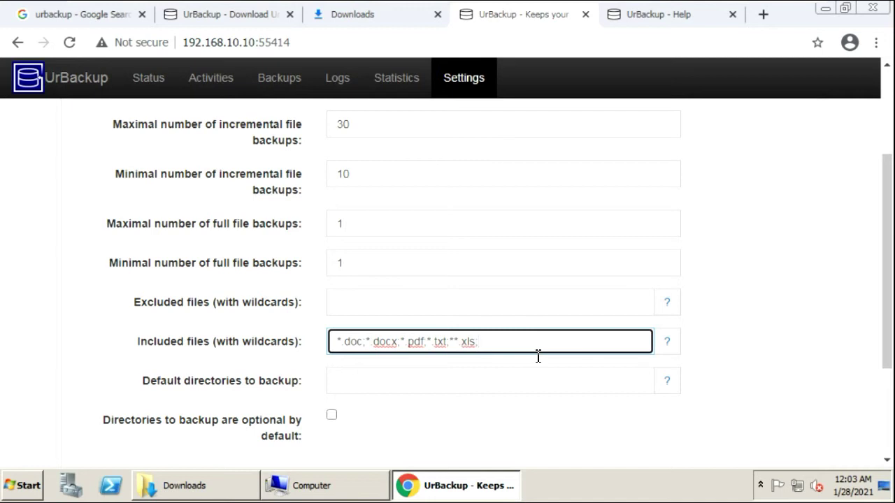
text(*.xlsx;*.ppt;*.pptx)
text(;*.rar;*)
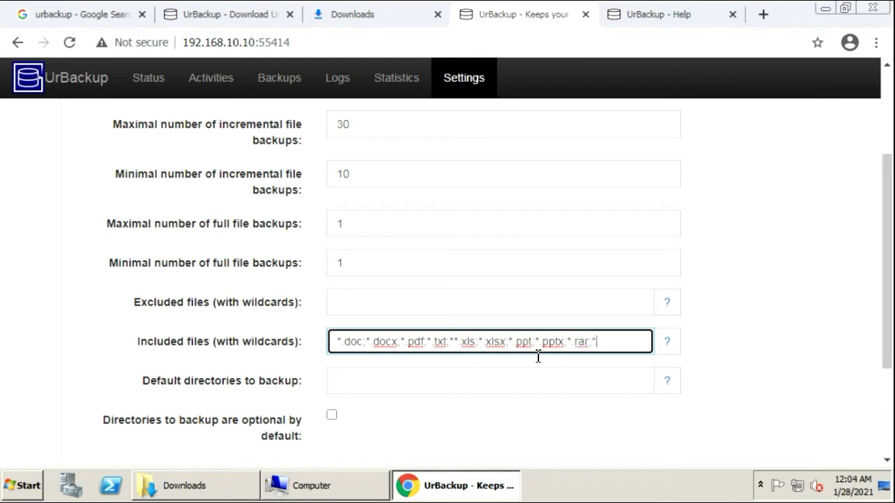
text(.zip)
Step: Open the help for default directories to backup and read the example paths with semicolon separators and pipe-symbol names
click(347, 384)
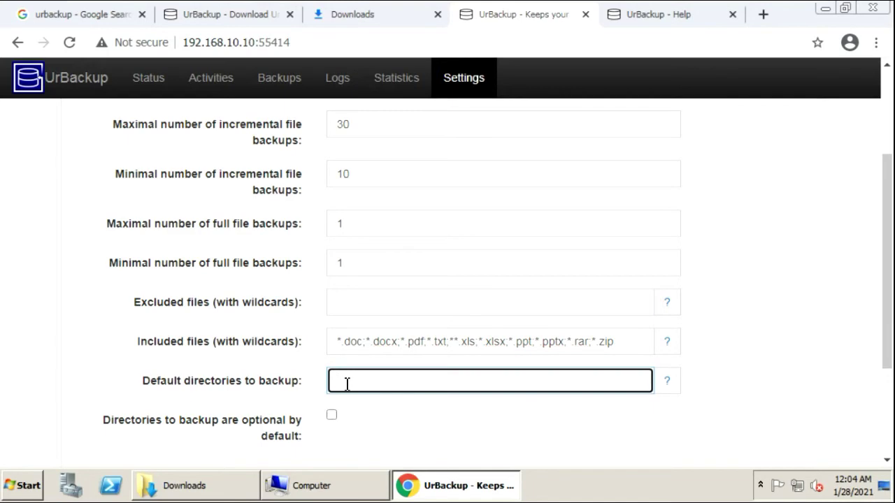
click(669, 383)
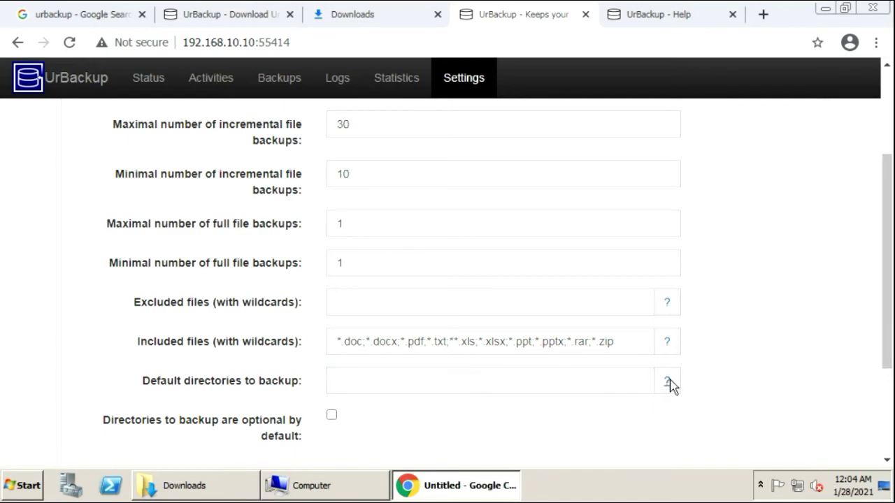
scroll(179, 240, up, 2)
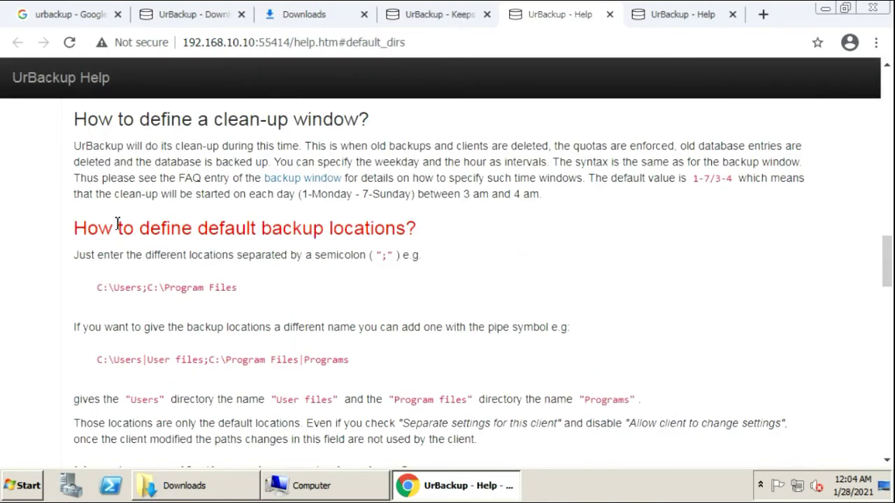
drag(221, 229, 395, 229)
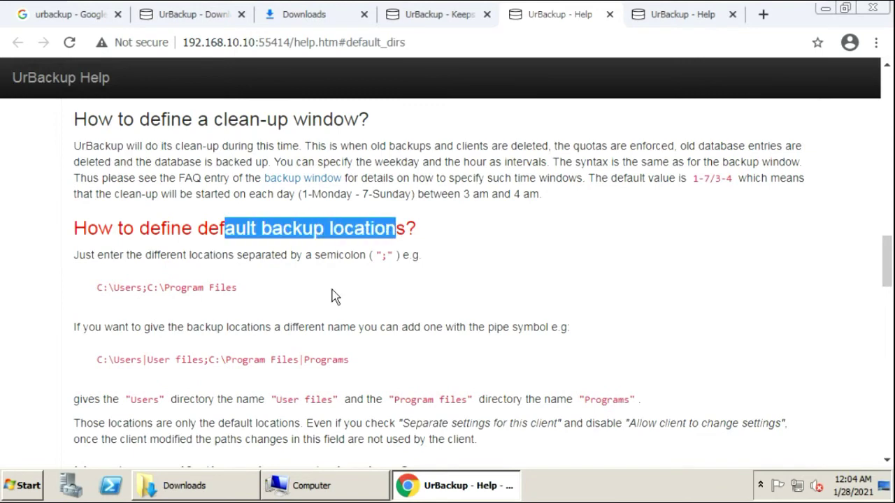
drag(97, 288, 234, 299)
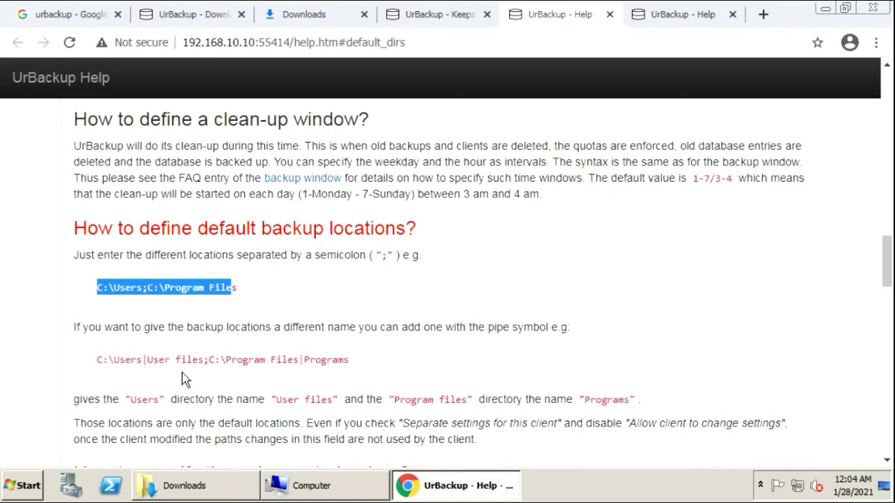
drag(179, 359, 334, 364)
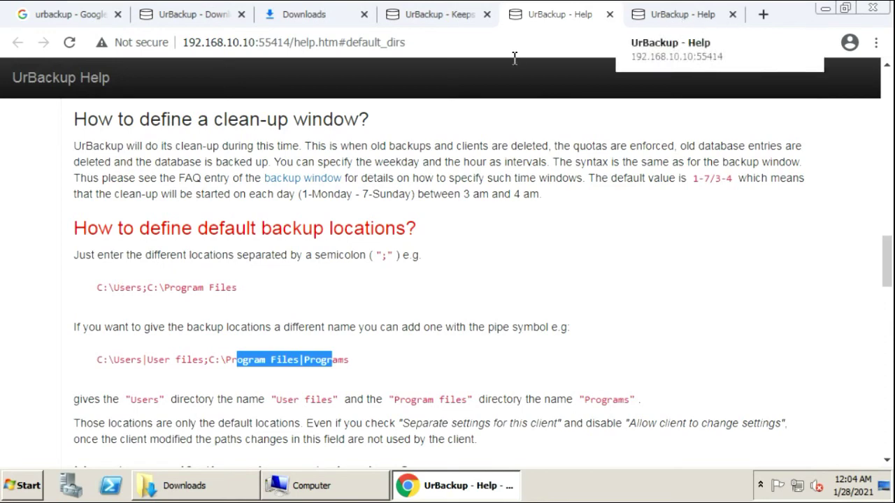
Step: Set the default directories to backup to c:;d: and save the file backup settings
click(440, 19)
click(382, 380)
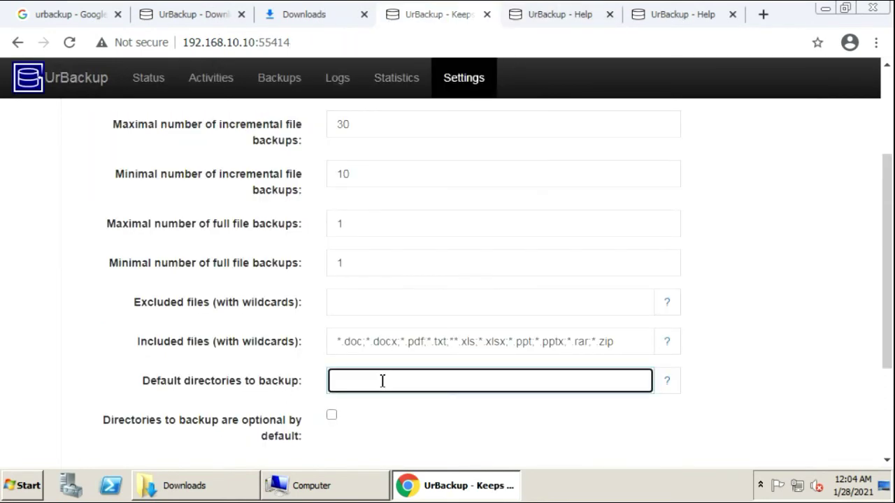
text(c:;d)
click(679, 14)
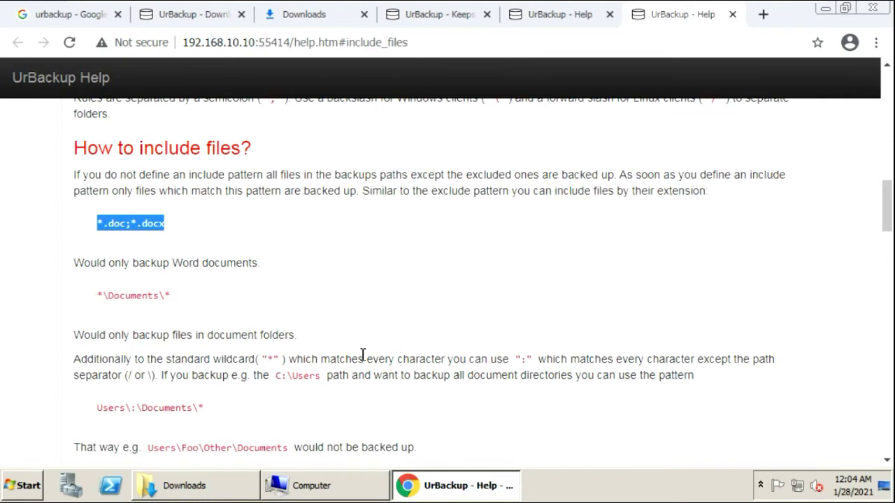
scroll(360, 407, down, 1)
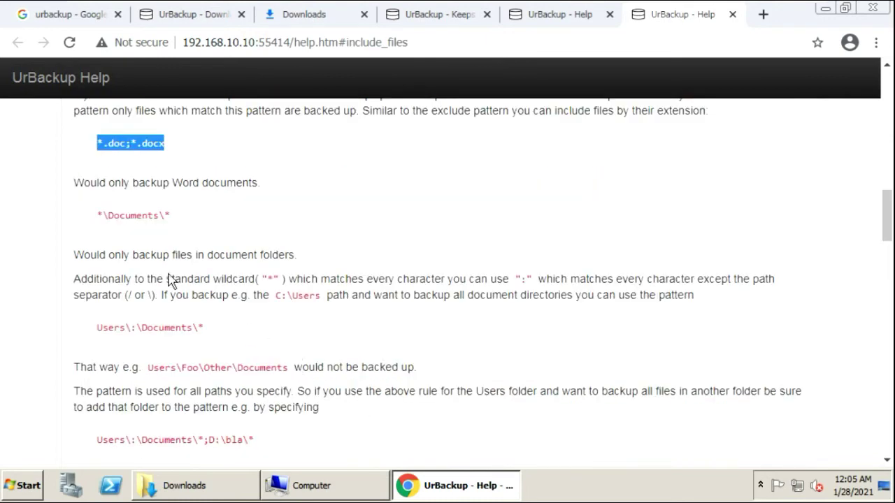
key(ctrl+4)
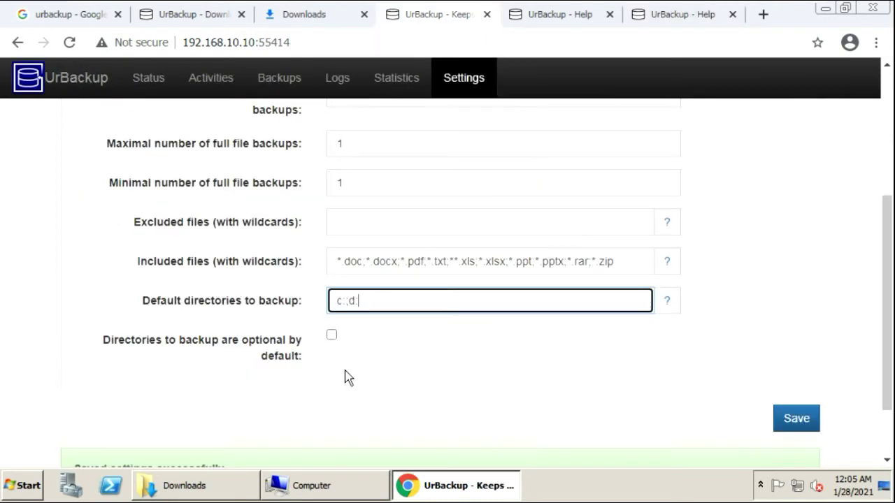
click(797, 420)
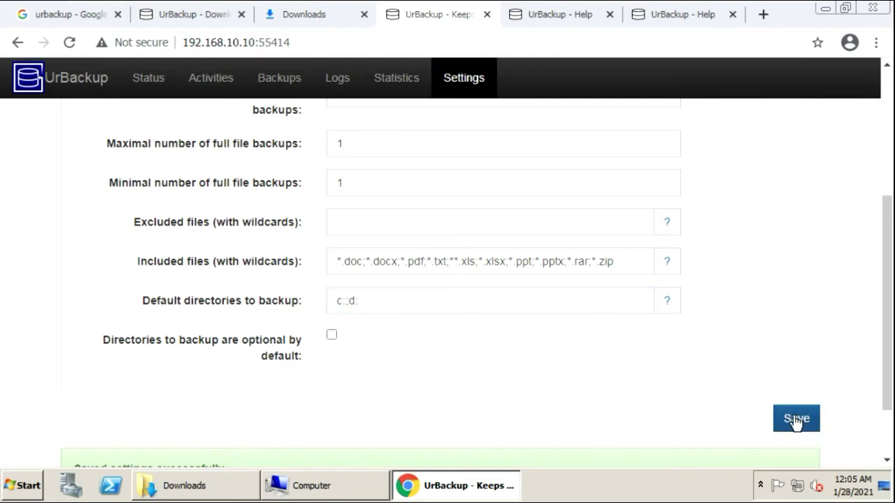
Step: Examine the image backup settings, including the volumes to backup and the available image backup file formats
scroll(524, 386, up, 3)
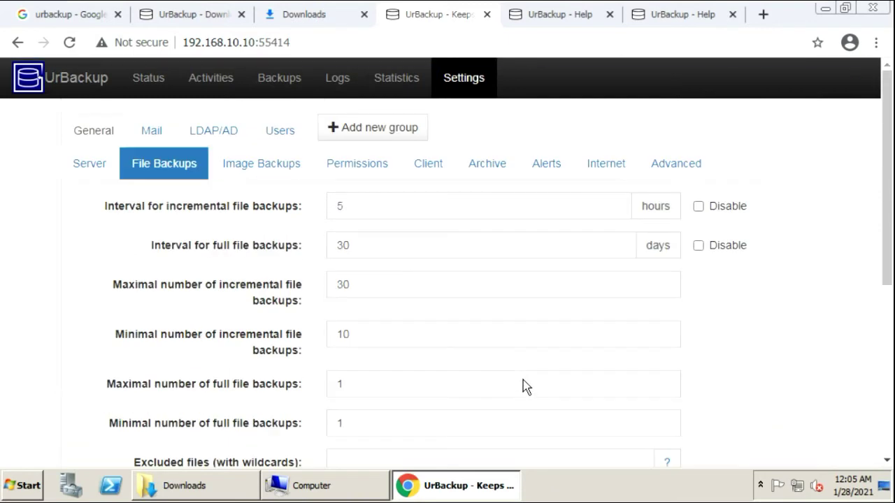
click(241, 172)
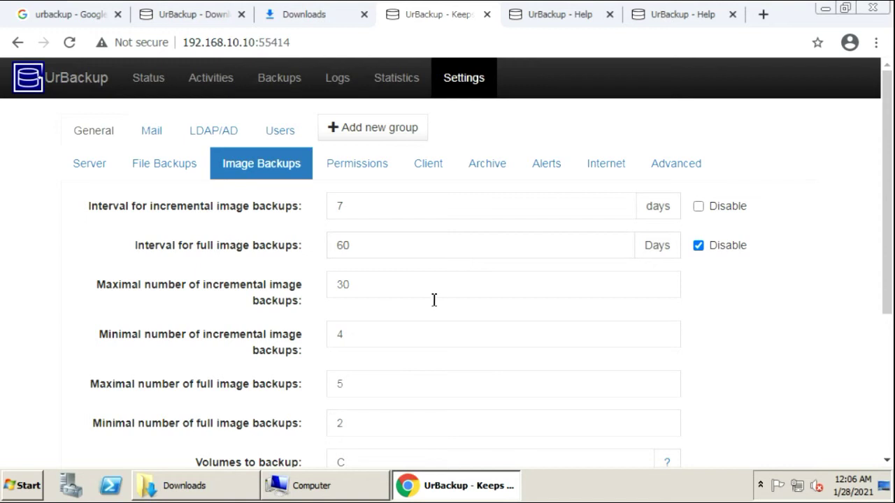
scroll(366, 366, down, 1)
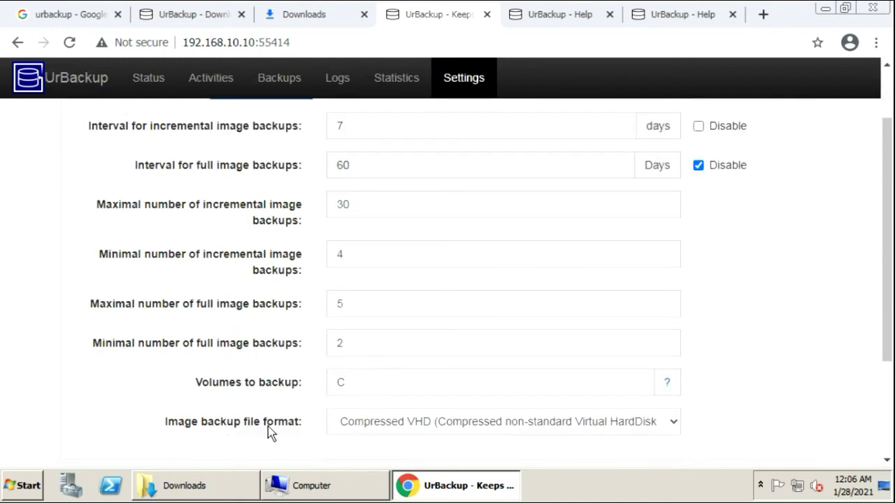
click(474, 425)
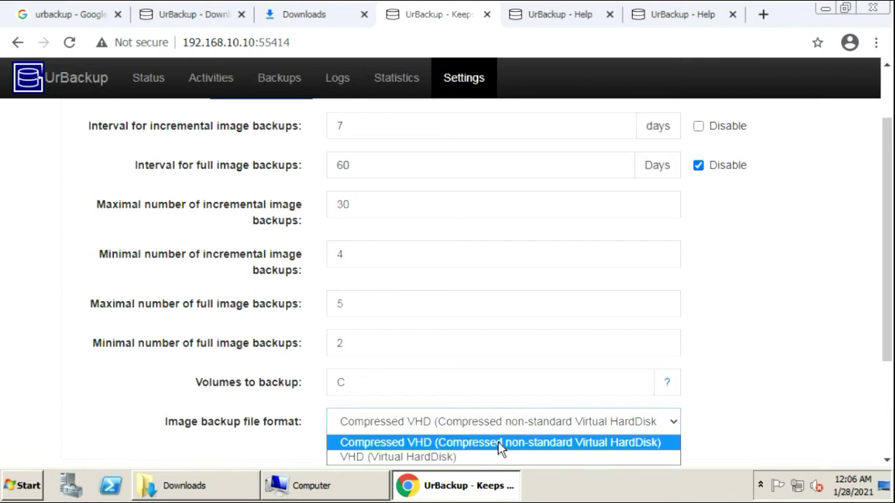
click(549, 439)
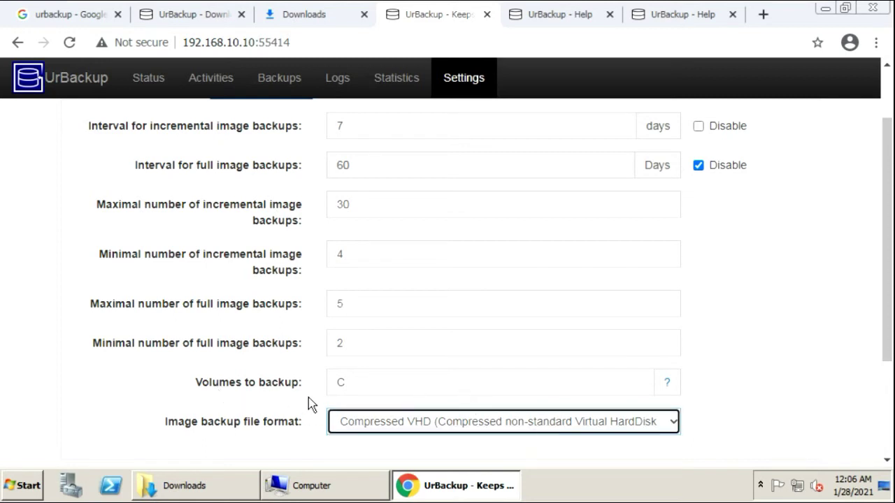
click(357, 384)
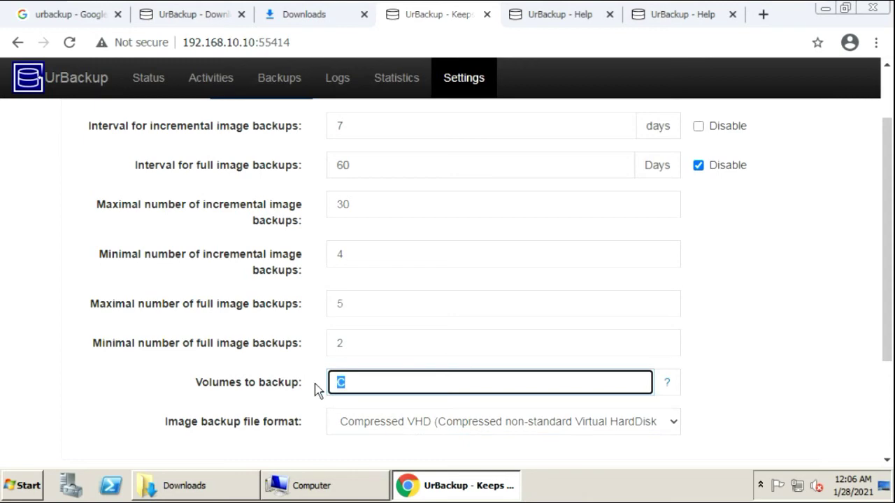
key(Return)
scroll(304, 260, up, 1)
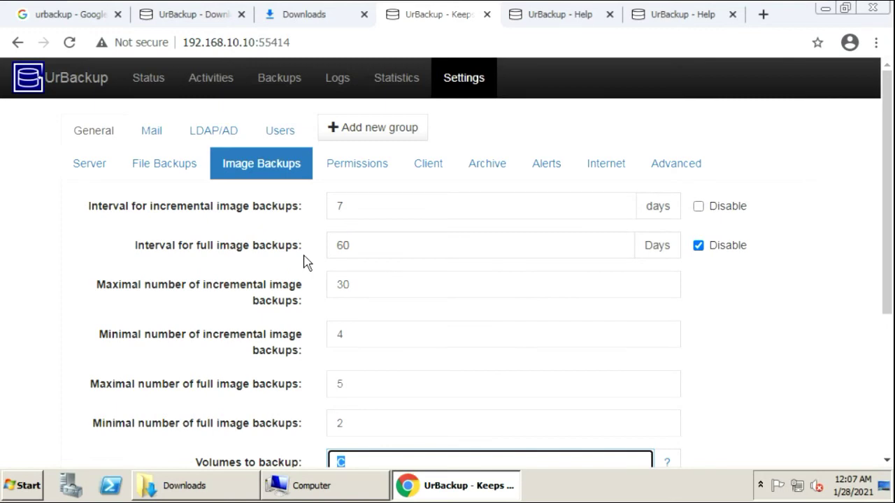
Step: Disallow clients from changing the backup directories and from starting full file, full image and incremental image backups
click(351, 178)
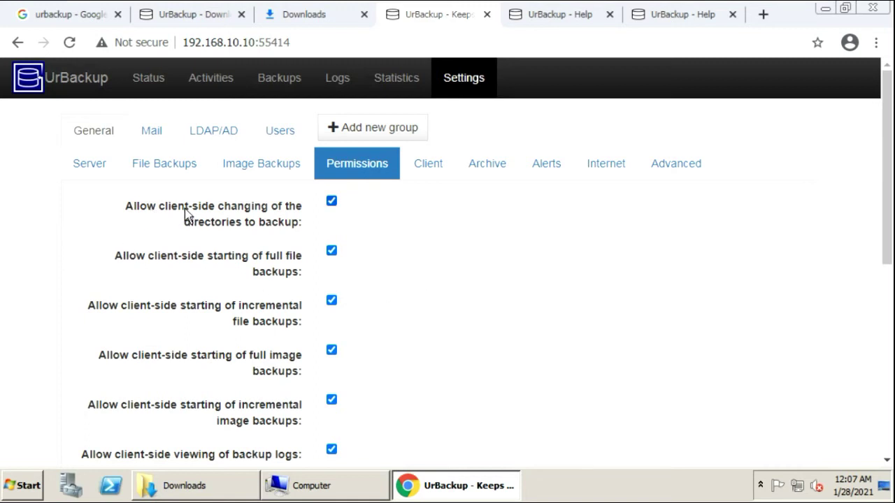
click(331, 202)
click(331, 253)
scroll(332, 319, down, 1)
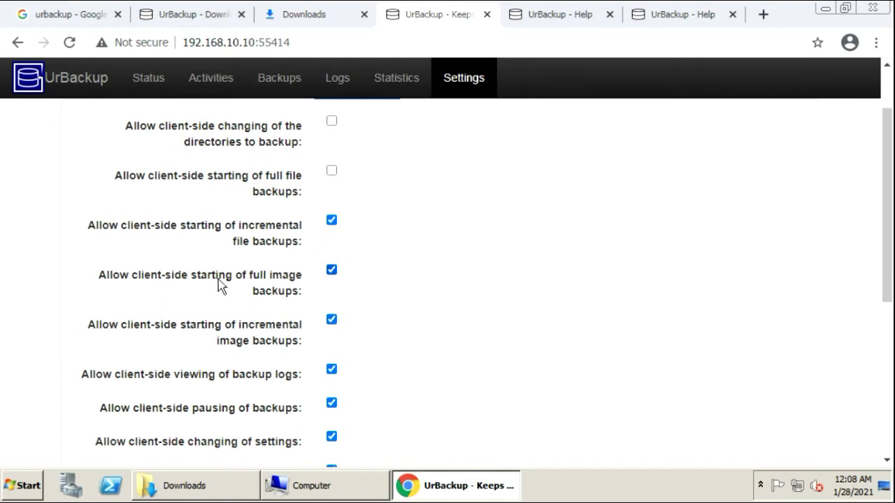
click(332, 275)
scroll(327, 352, down, 1)
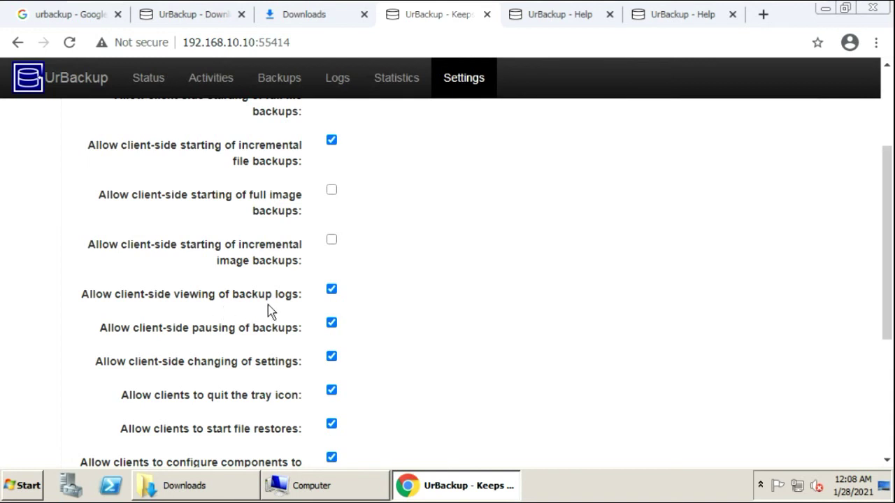
Step: Disallow clients from changing settings, quitting the tray icon, starting file restores, configuring backup components and starting component restores, and save the permissions
scroll(314, 299, down, 1)
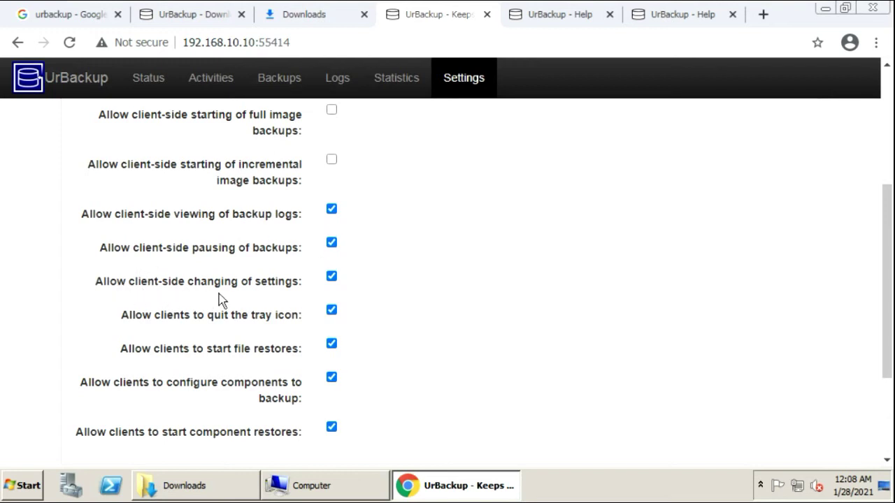
click(332, 278)
click(331, 311)
click(332, 344)
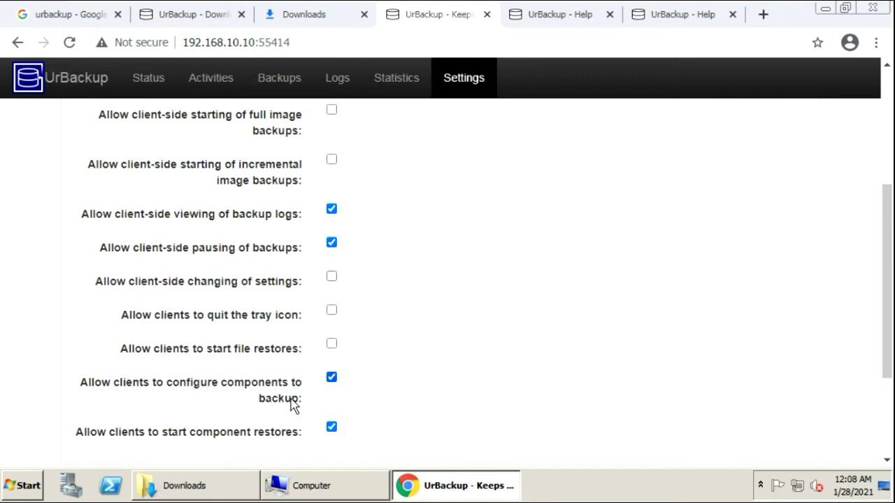
click(331, 377)
scroll(307, 444, down, 1)
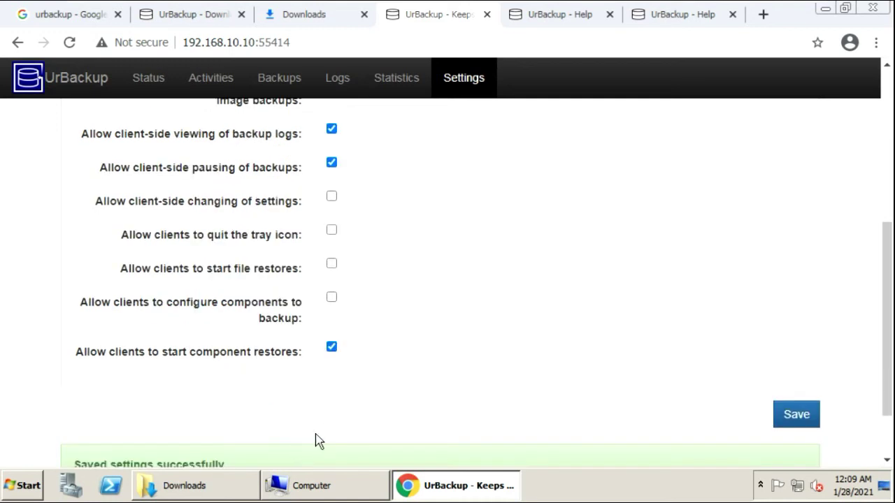
click(331, 347)
click(807, 416)
scroll(401, 313, up, 5)
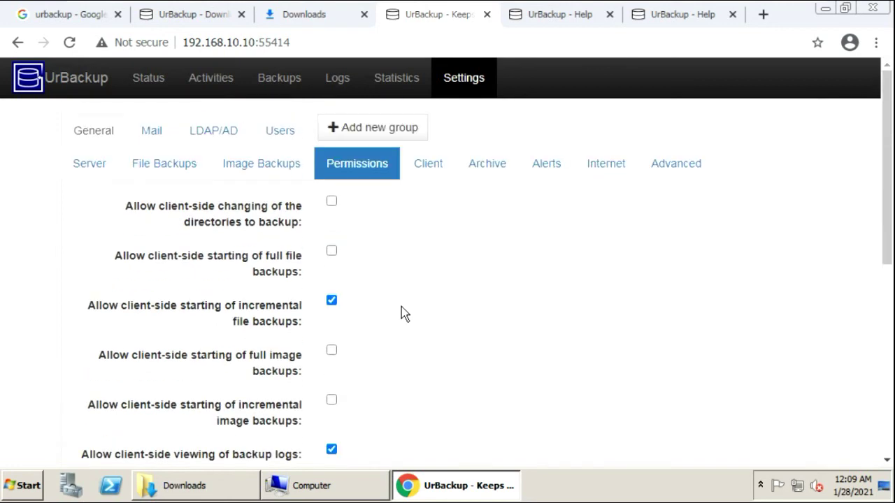
Step: Set the client setting for delay after system startup to 15 minutes
click(428, 168)
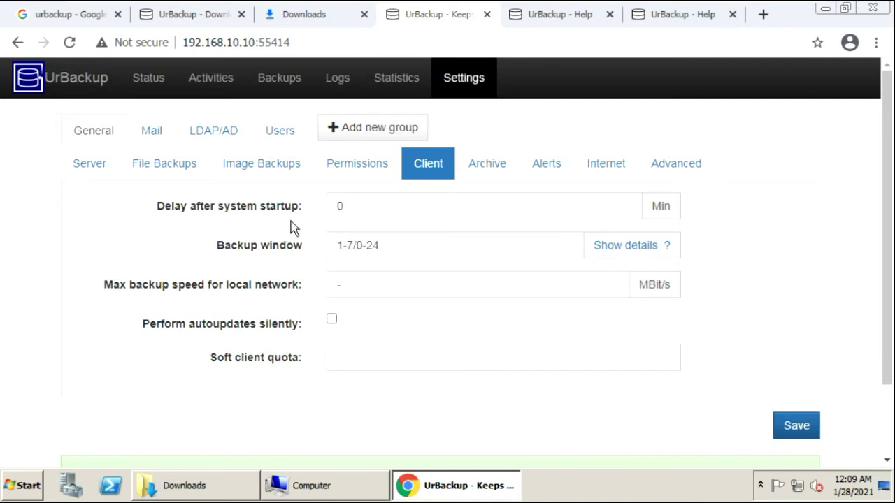
double_click(357, 205)
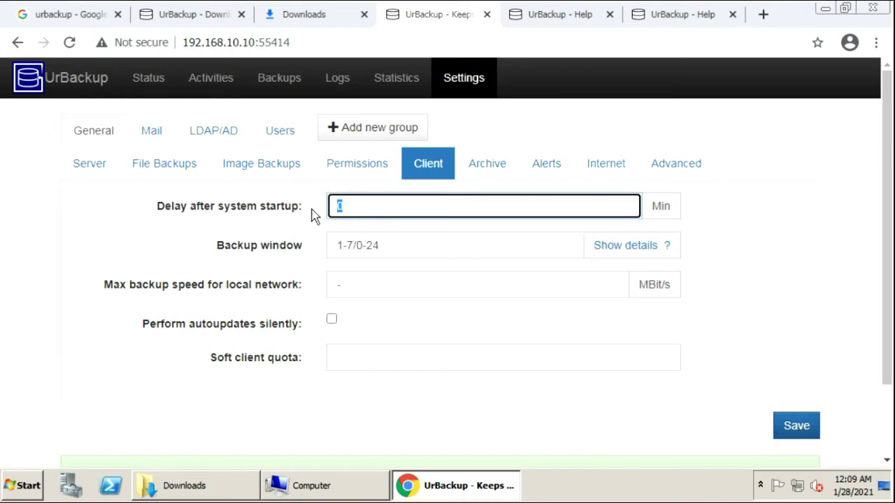
text(15)
key(ctrl+z)
click(357, 285)
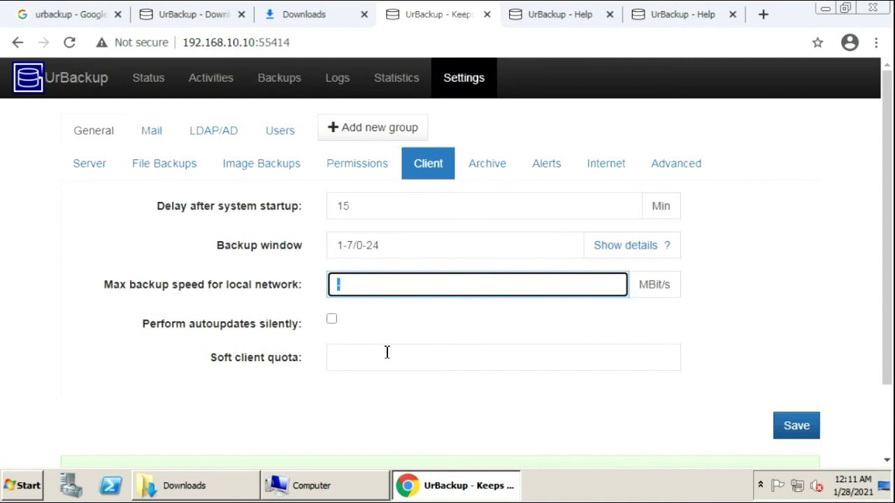
Step: Examine the archive settings and the alert settings, including the backup status thresholds and alert mail options
click(486, 166)
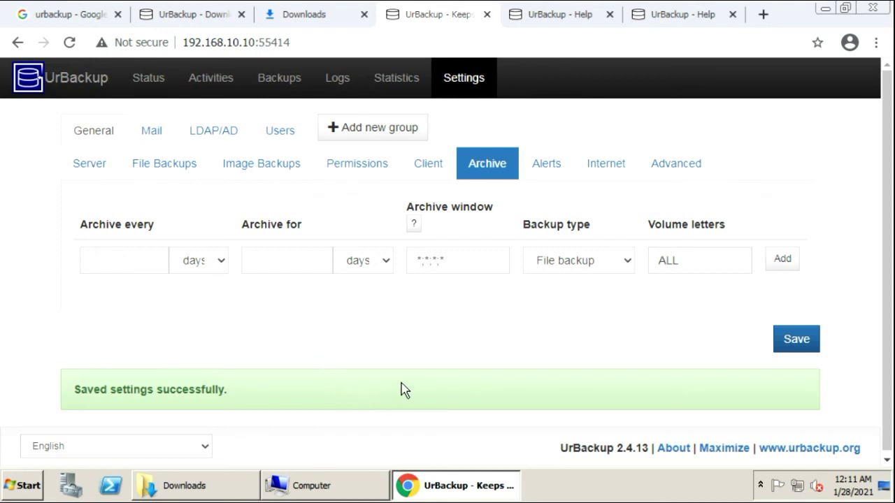
click(542, 168)
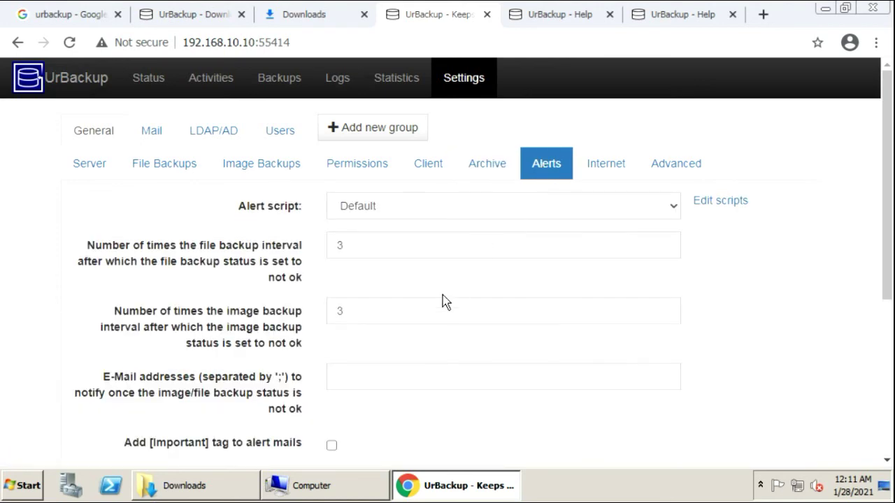
scroll(411, 363, down, 3)
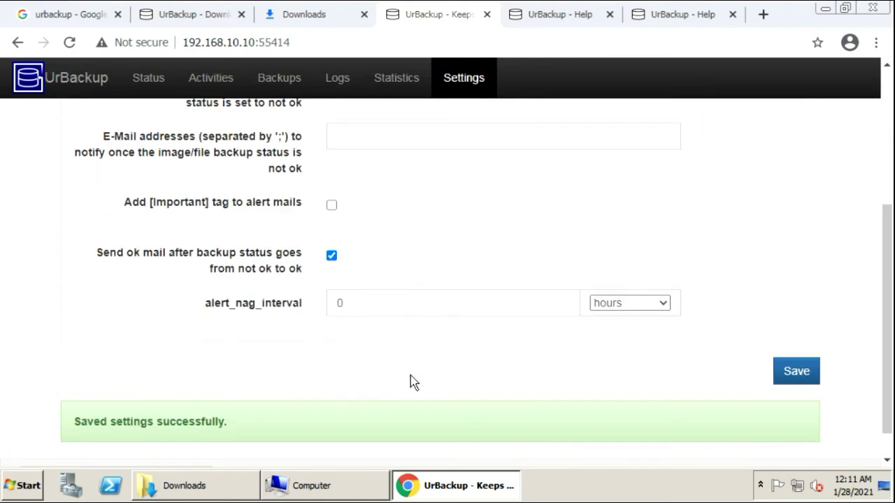
scroll(412, 381, up, 5)
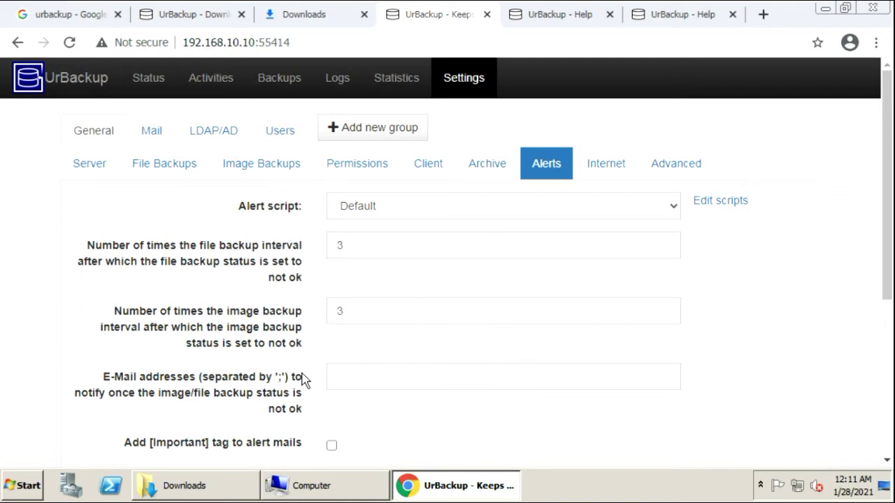
scroll(305, 370, down, 5)
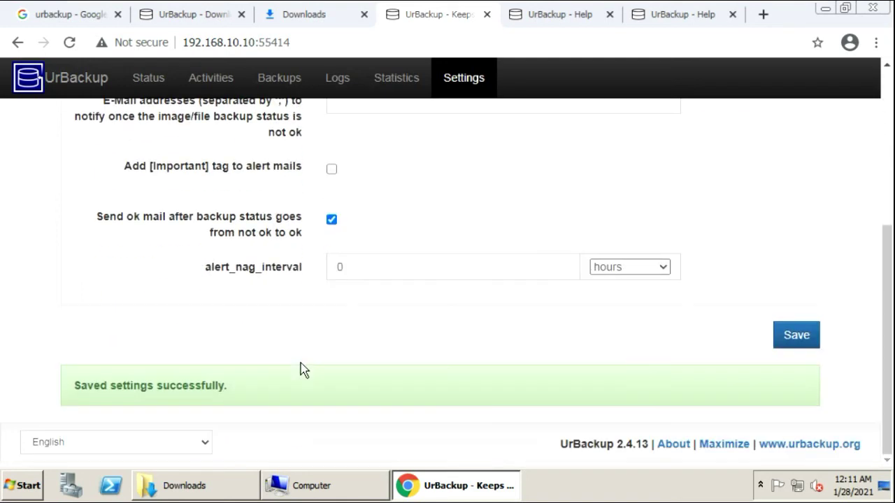
scroll(306, 374, up, 5)
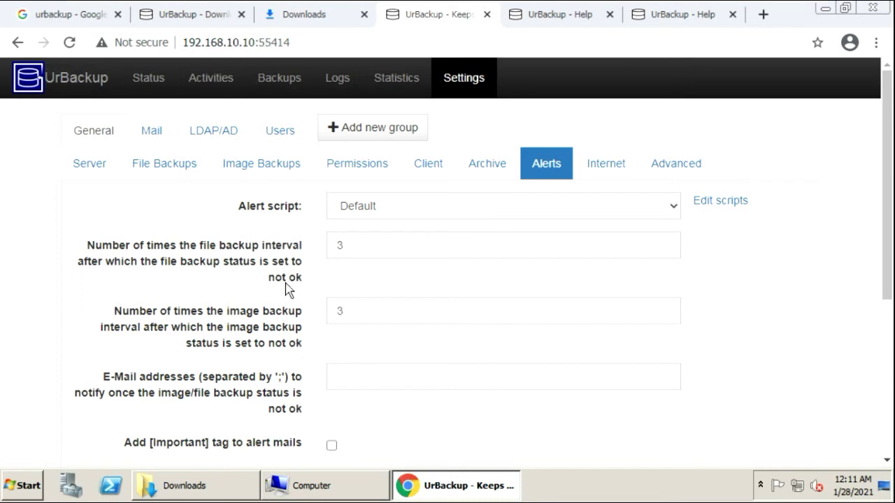
Step: Review the internet and advanced settings, keep Hashed as the local full file backup transfer mode, and save the settings
click(613, 172)
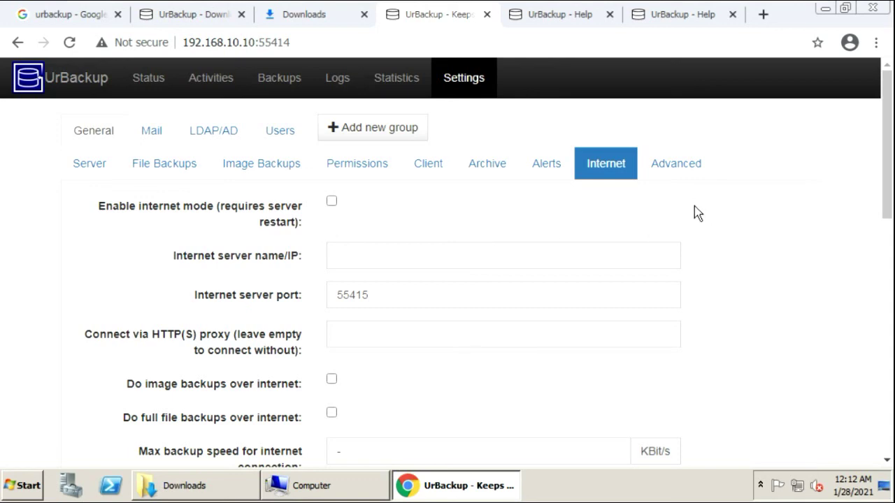
click(685, 168)
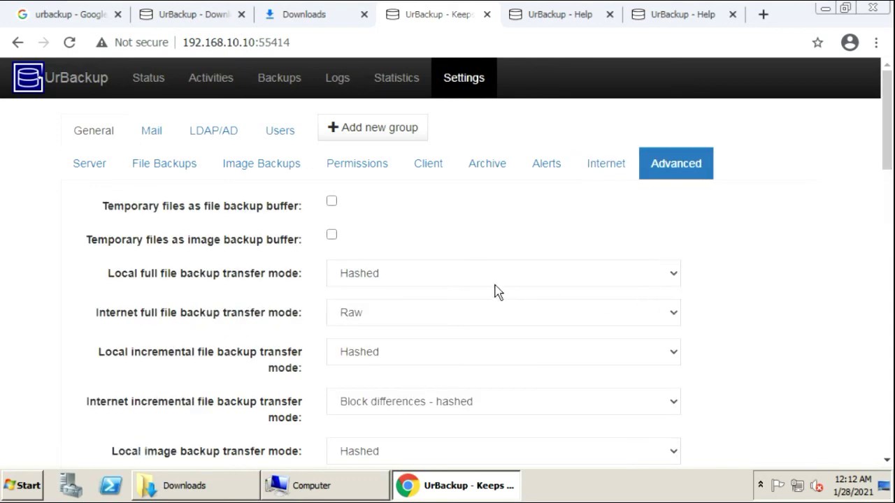
scroll(494, 294, down, 1)
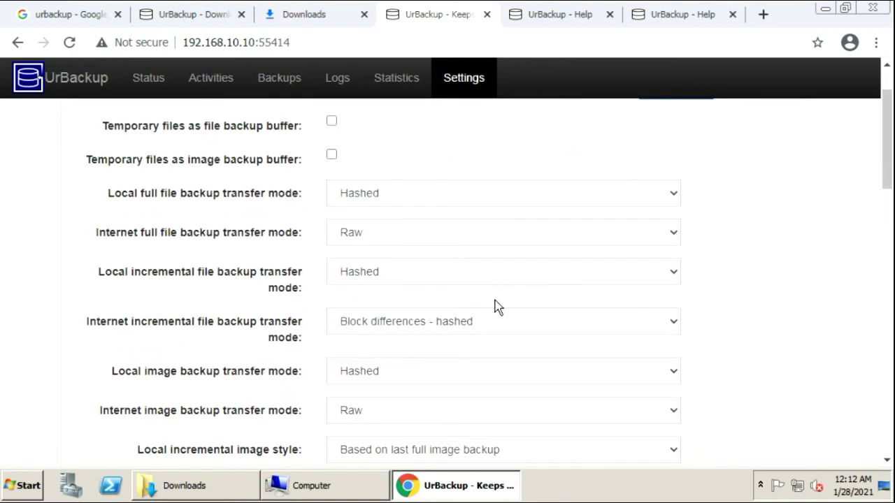
scroll(496, 304, up, 1)
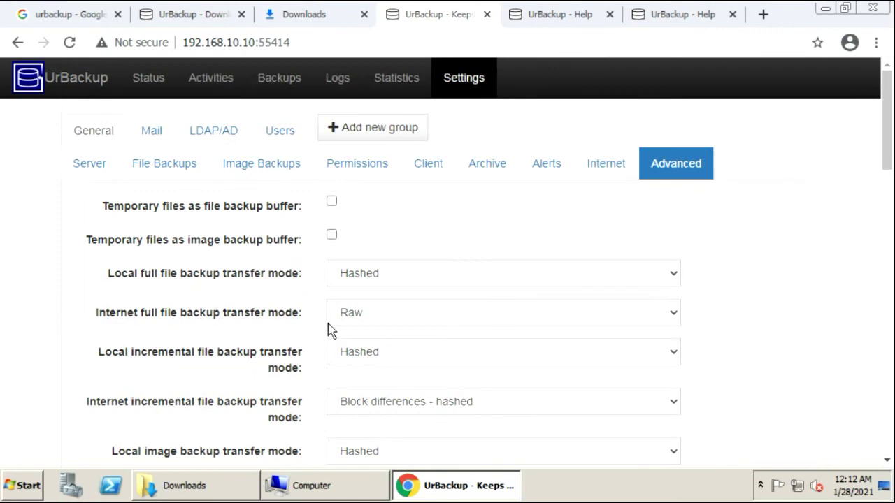
click(374, 279)
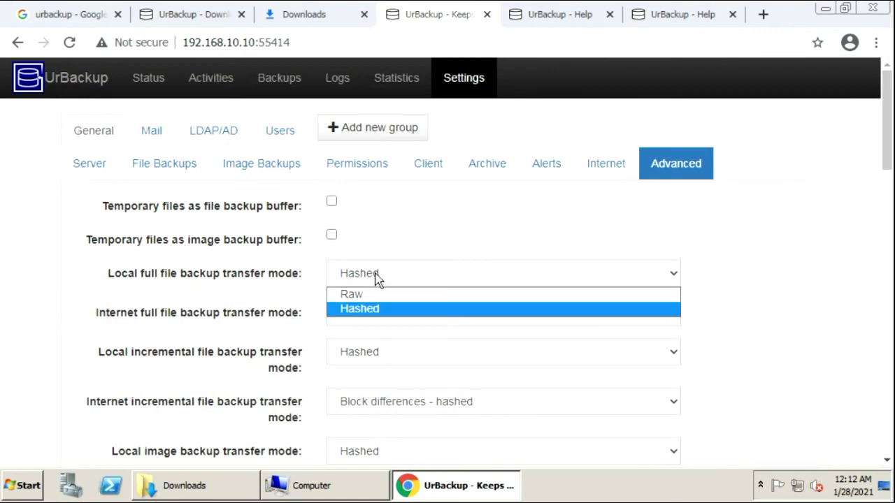
click(376, 278)
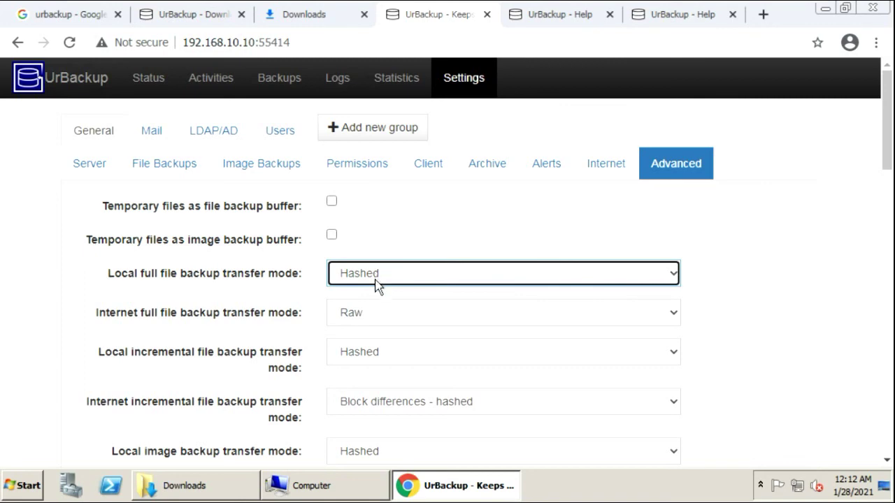
scroll(391, 343, down, 2)
scroll(399, 353, down, 12)
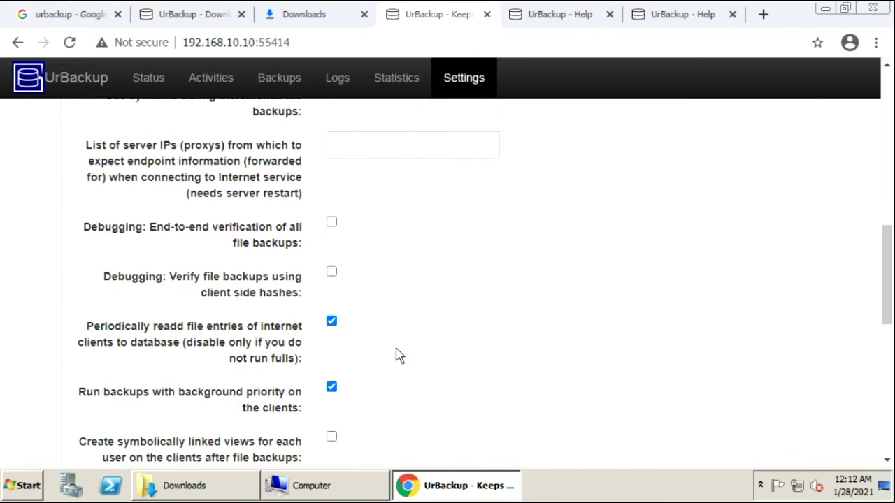
scroll(397, 356, down, 3)
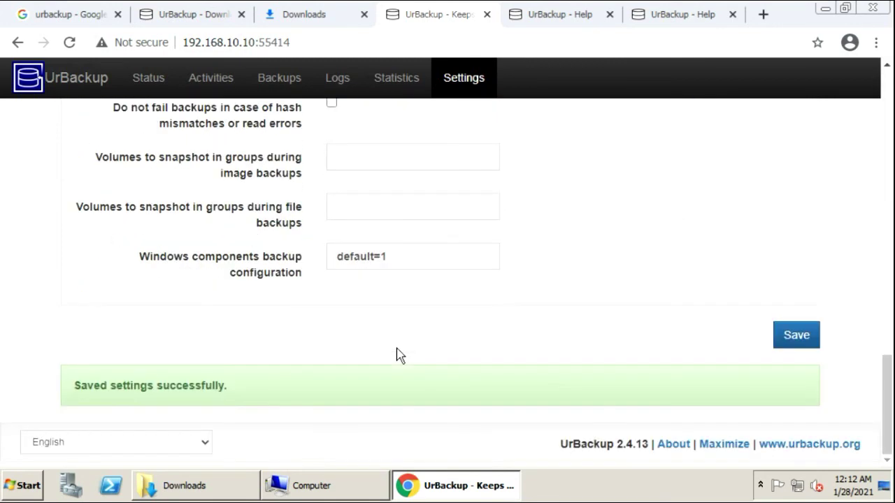
click(791, 337)
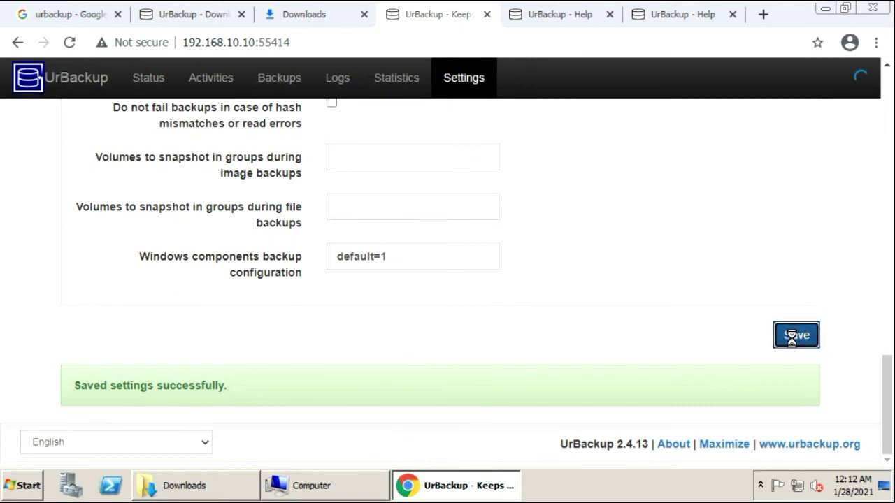
Step: Examine the mail server settings, the LDAP/AD login settings and the list of users
scroll(626, 353, up, 15)
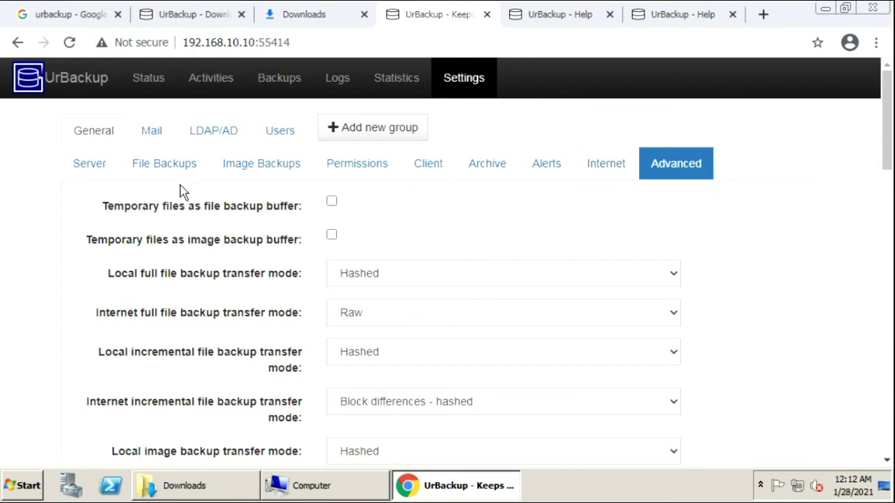
click(152, 132)
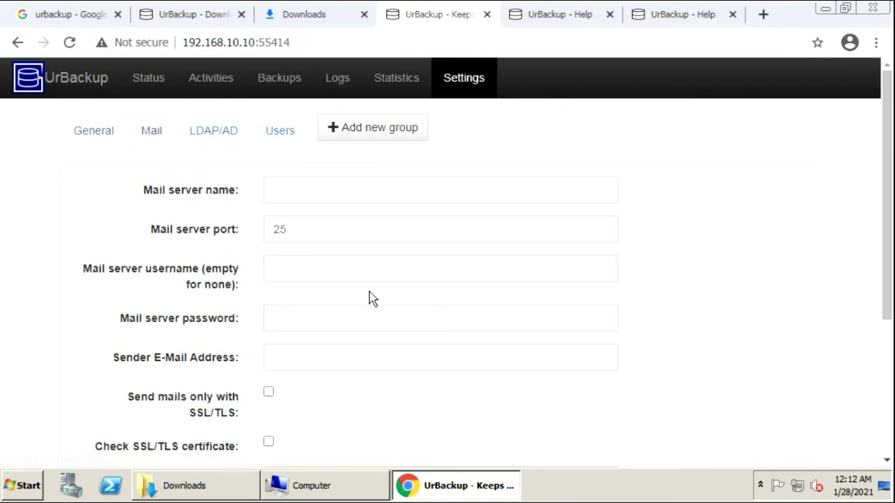
scroll(329, 370, down, 3)
scroll(331, 384, up, 3)
click(217, 135)
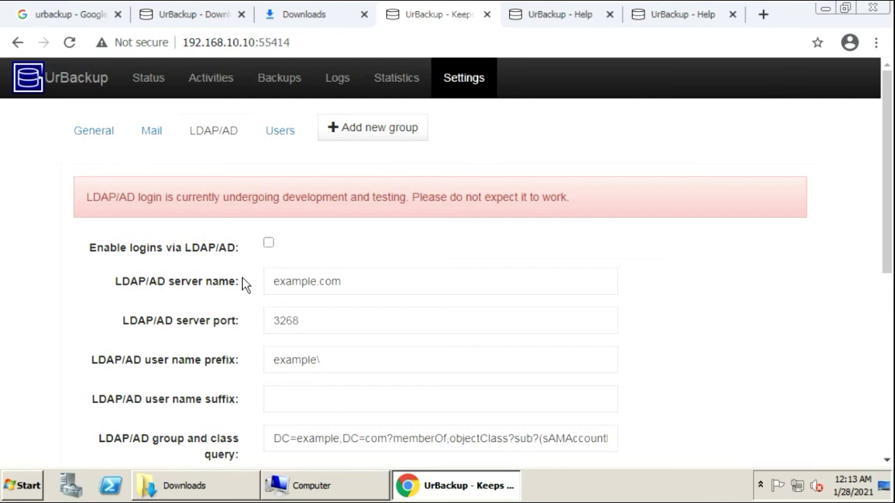
click(282, 135)
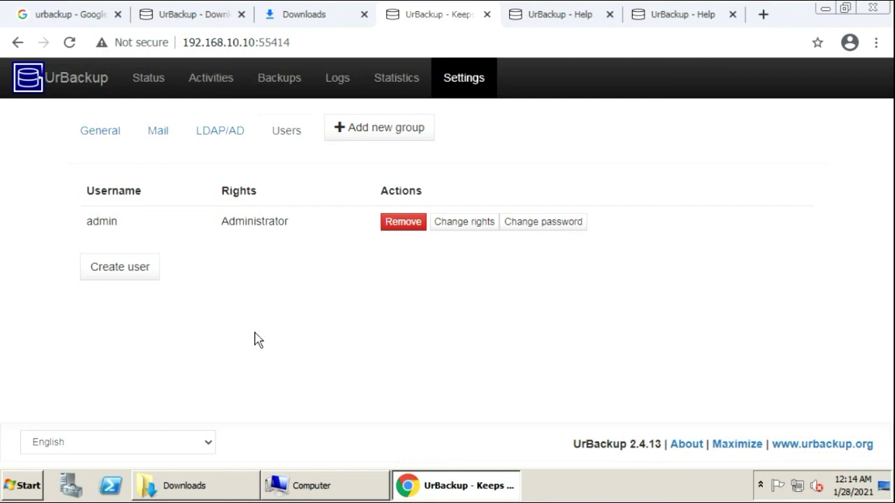
Step: Examine the server statistics, including the backup statistics per computer and the sums for images and files
click(399, 88)
scroll(382, 325, down, 10)
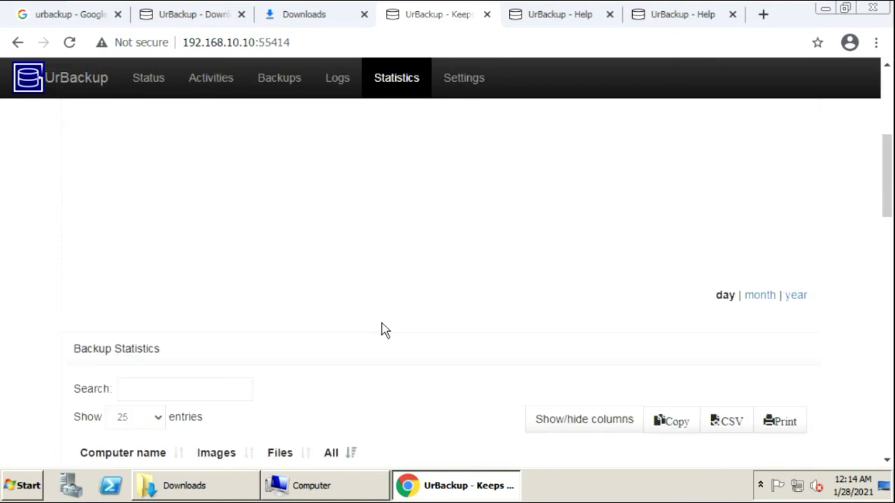
scroll(366, 392, up, 5)
scroll(367, 392, down, 6)
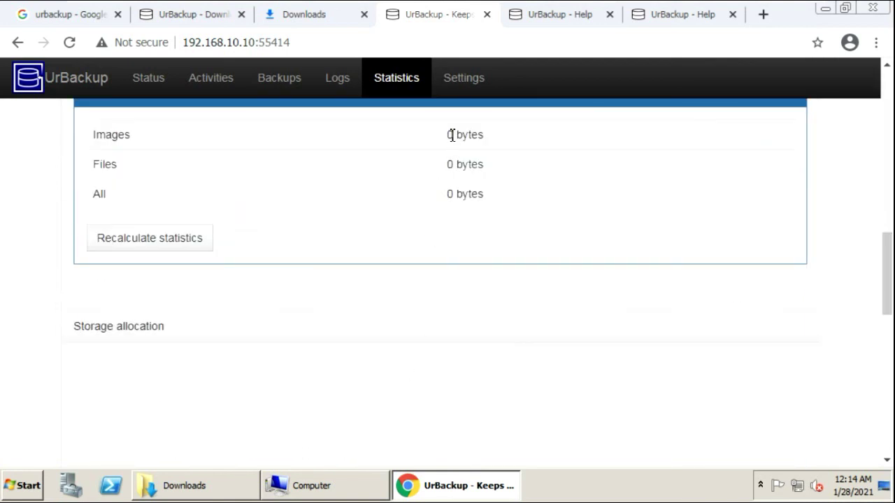
drag(456, 134, 464, 134)
drag(448, 164, 461, 194)
scroll(420, 294, up, 10)
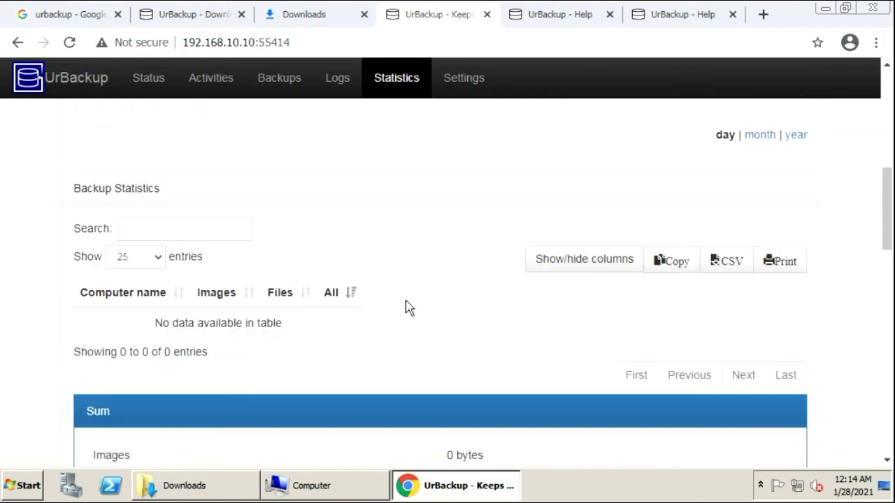
Step: Check the backup error logs with the filter on all clients
click(341, 82)
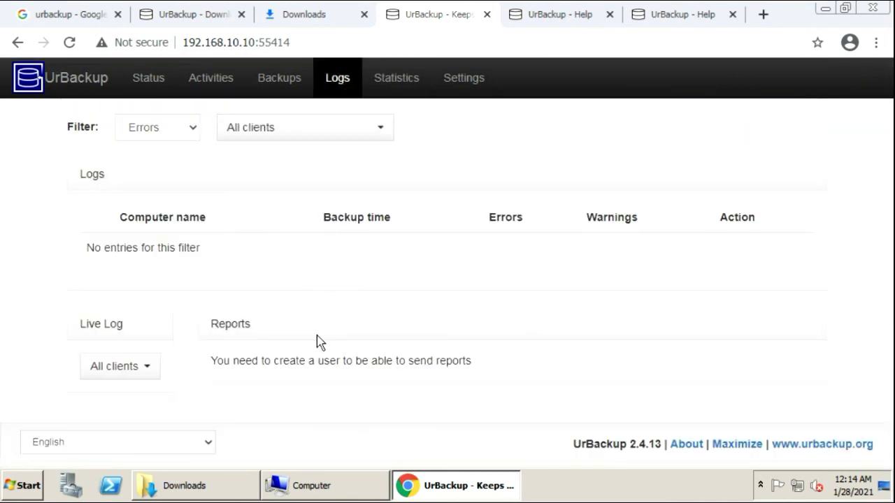
click(283, 131)
click(288, 191)
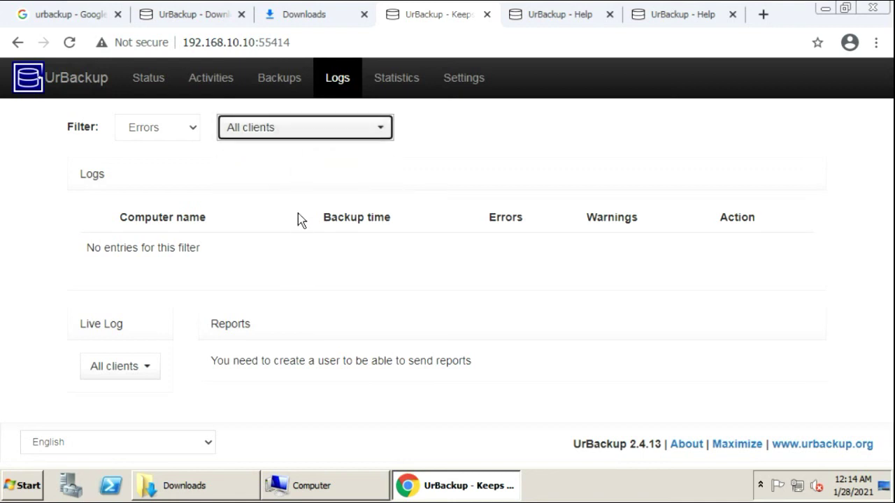
Step: Check the clients' backups, the current activities and the backup status overview
click(278, 83)
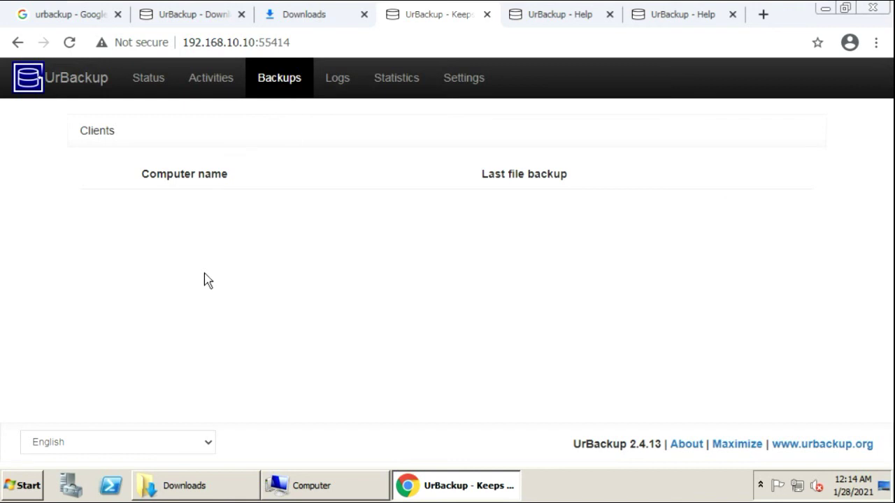
click(200, 87)
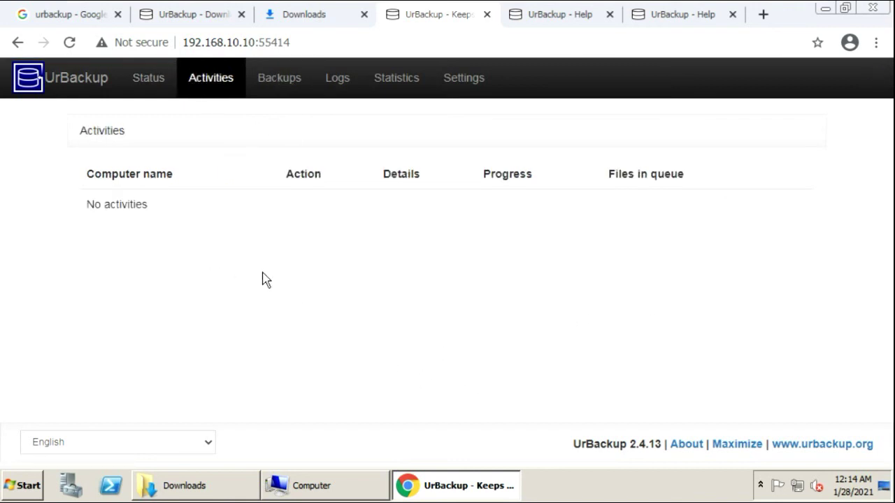
click(154, 85)
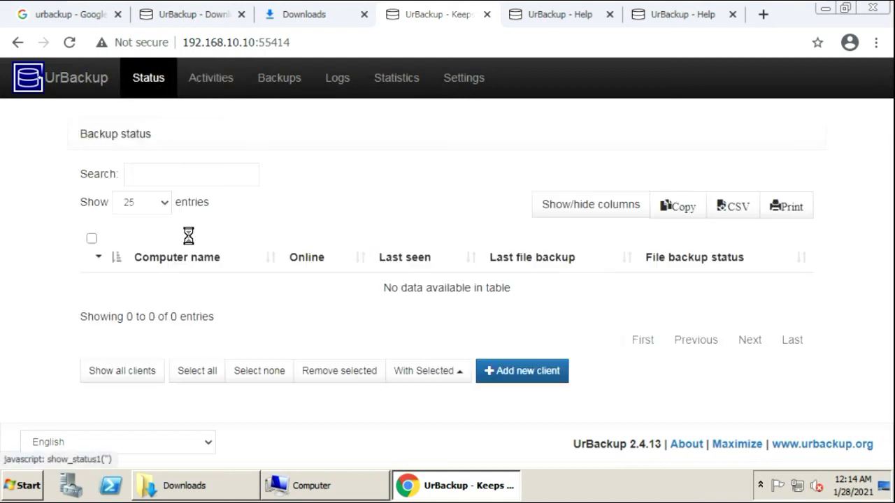
click(224, 85)
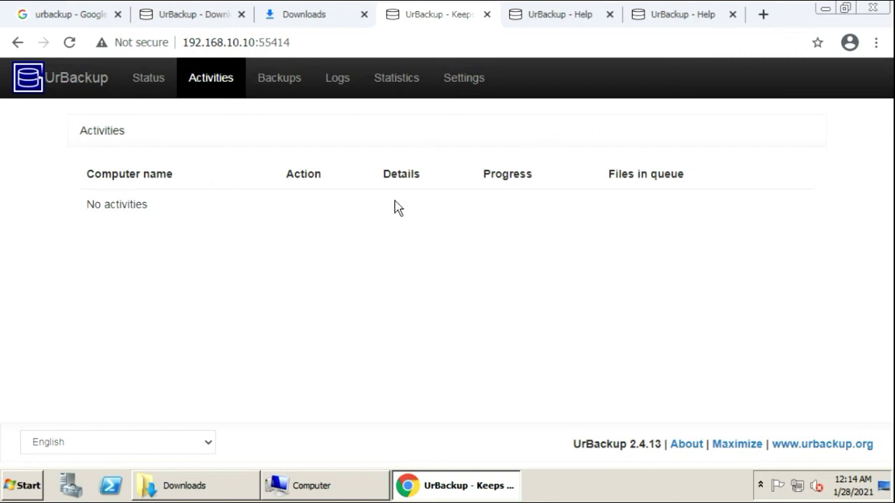
click(140, 82)
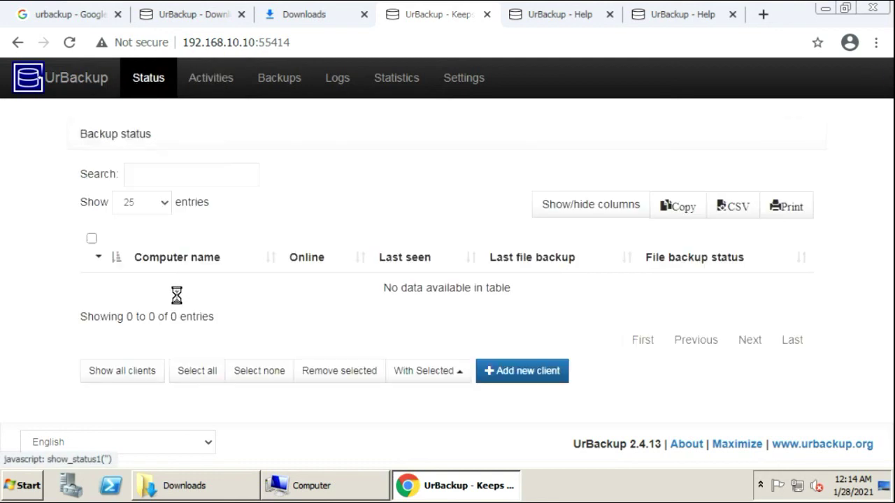